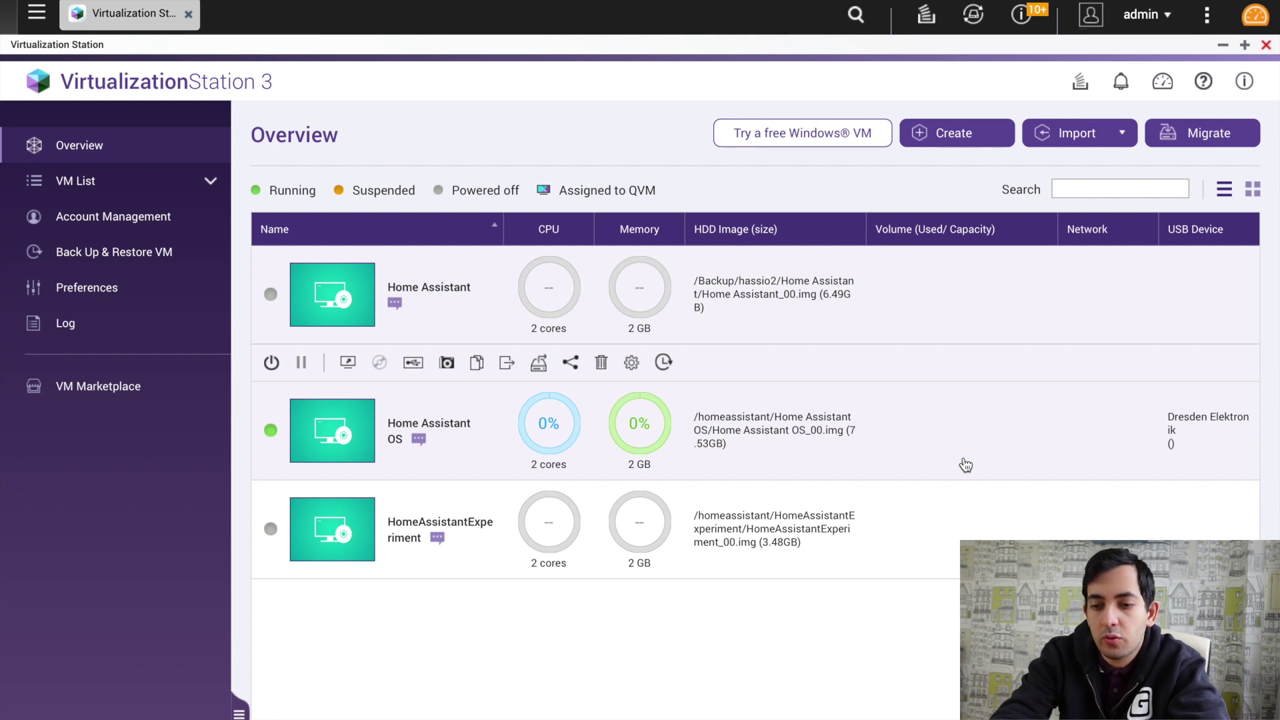
# - Confirm the Dresden Elektronik USB stick is still attached to the Home Assistant OS VM
pyautogui.click(967, 466)
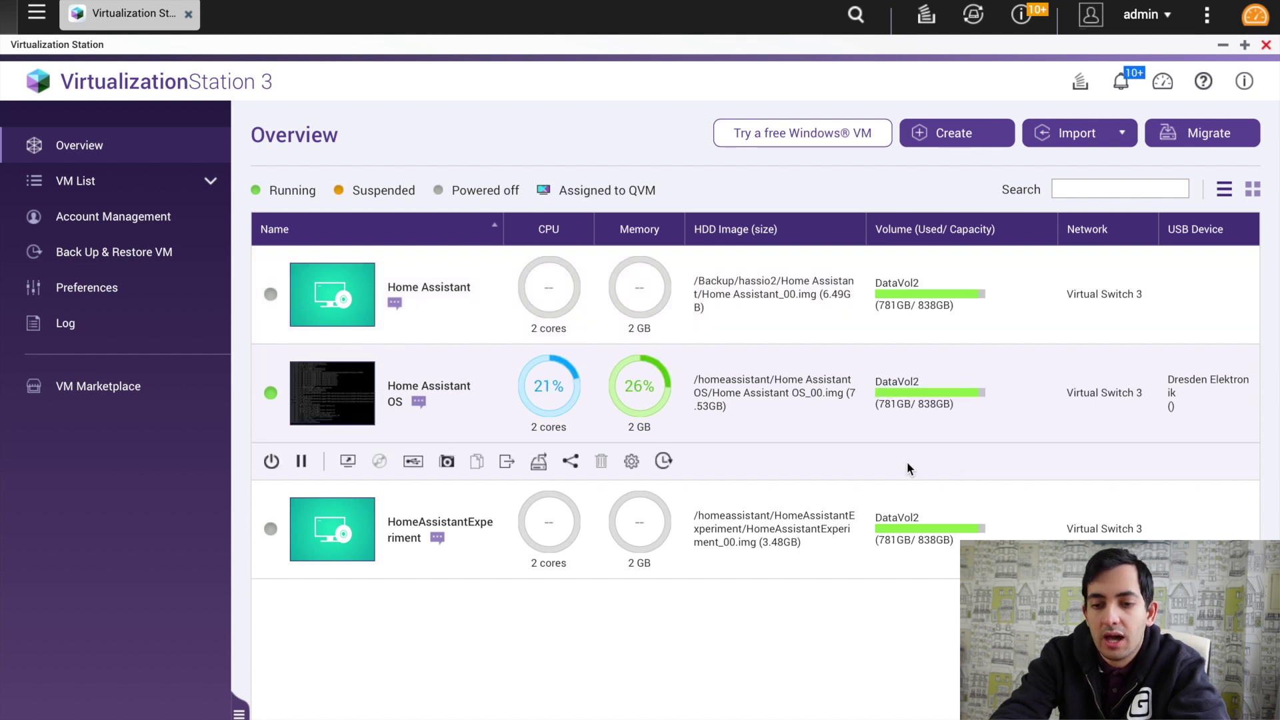
pyautogui.click(413, 462)
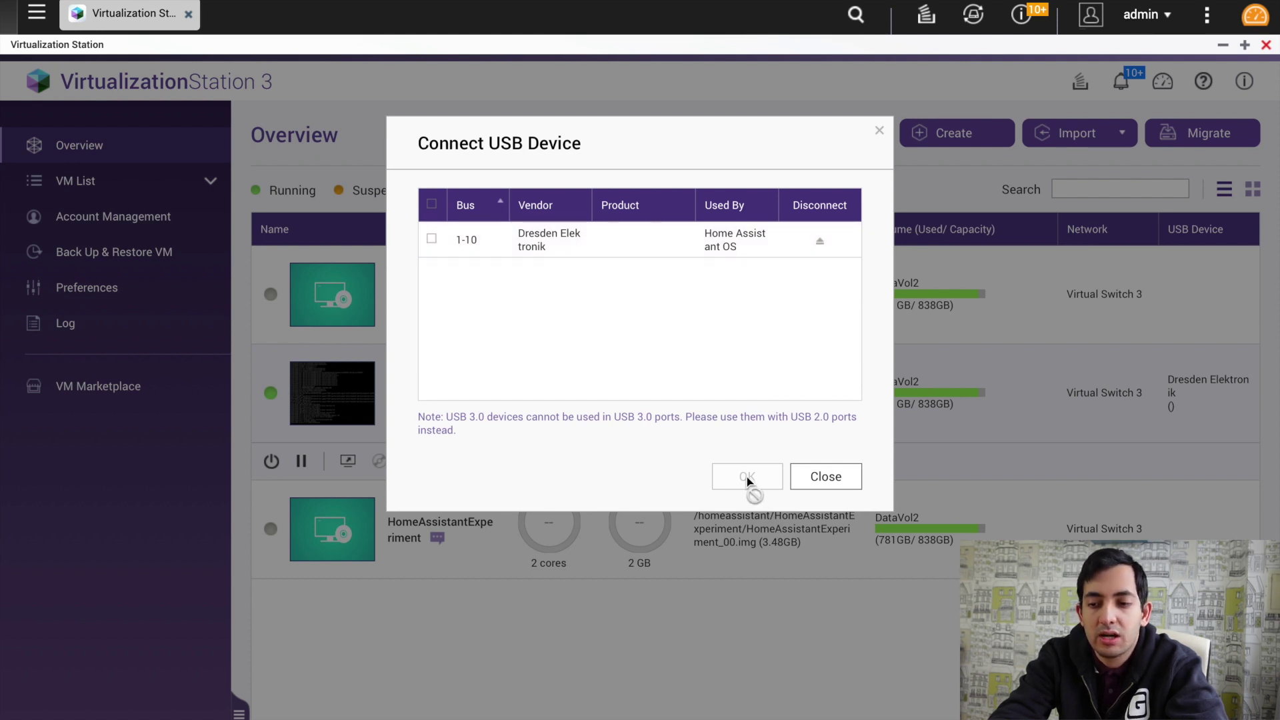
pyautogui.click(826, 477)
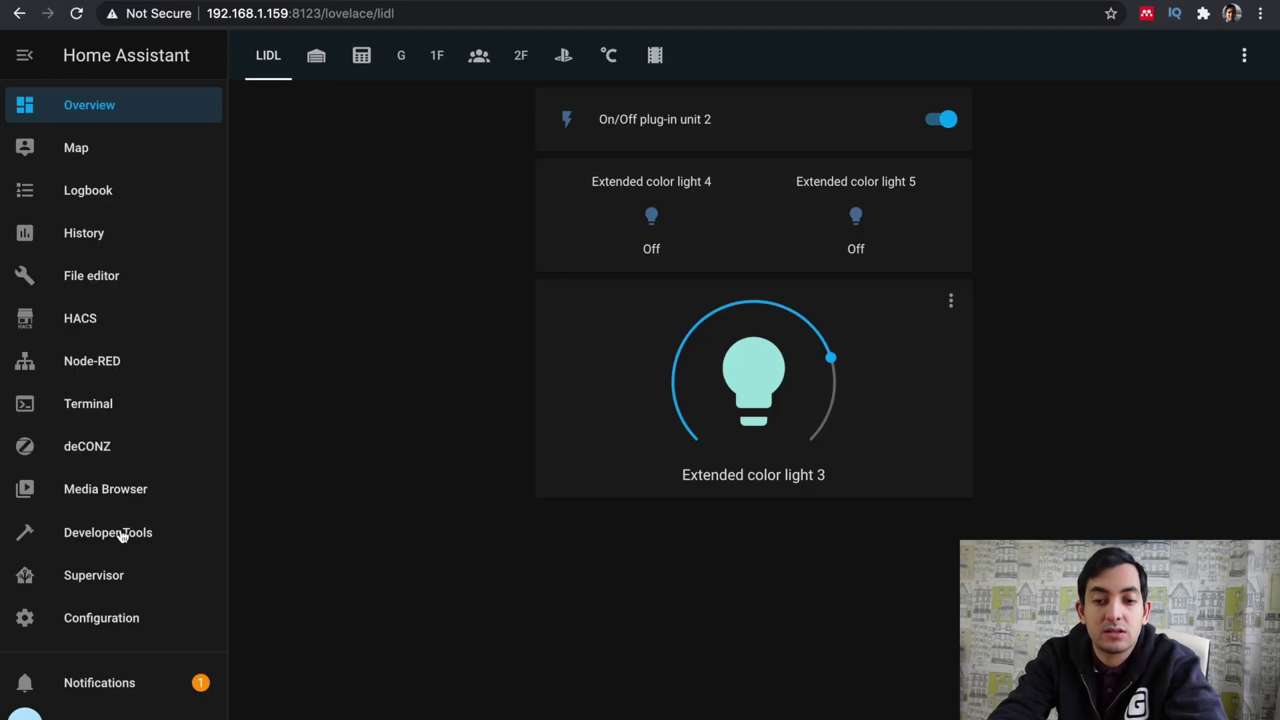
# - Open the deCONZ add-on's info page from the Supervisor Add-on Store
pyautogui.click(104, 578)
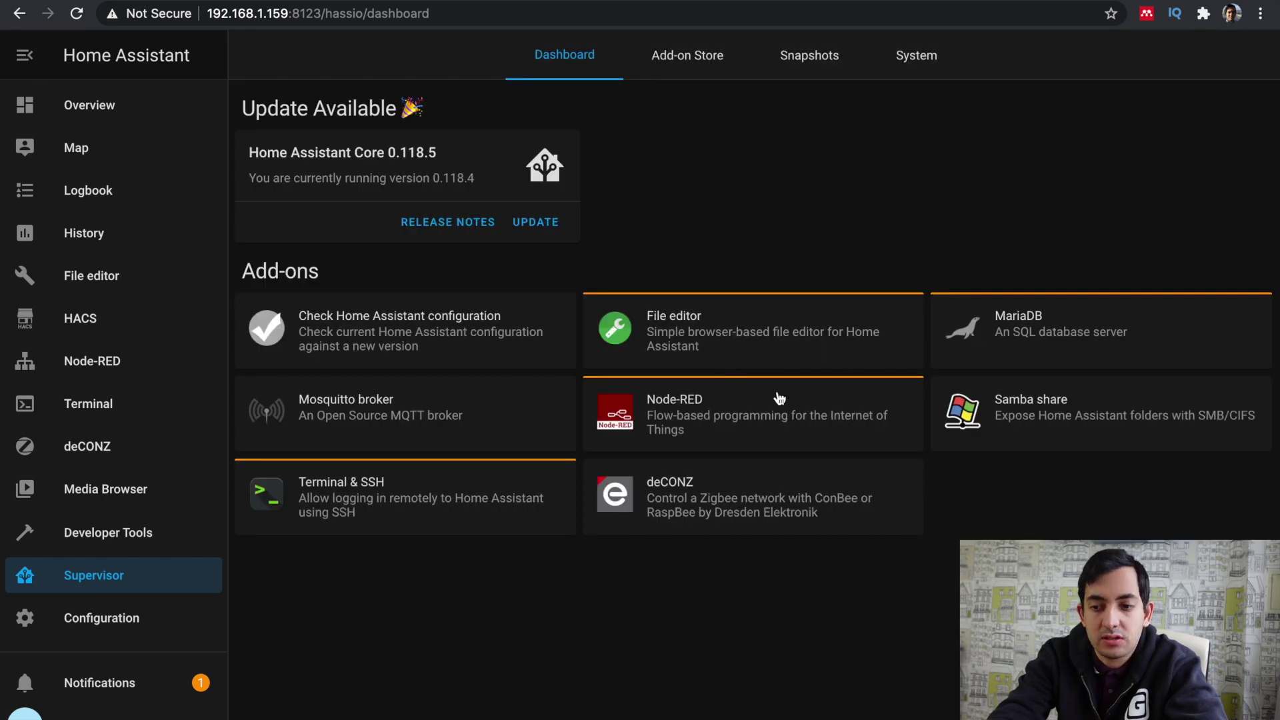
pyautogui.click(687, 67)
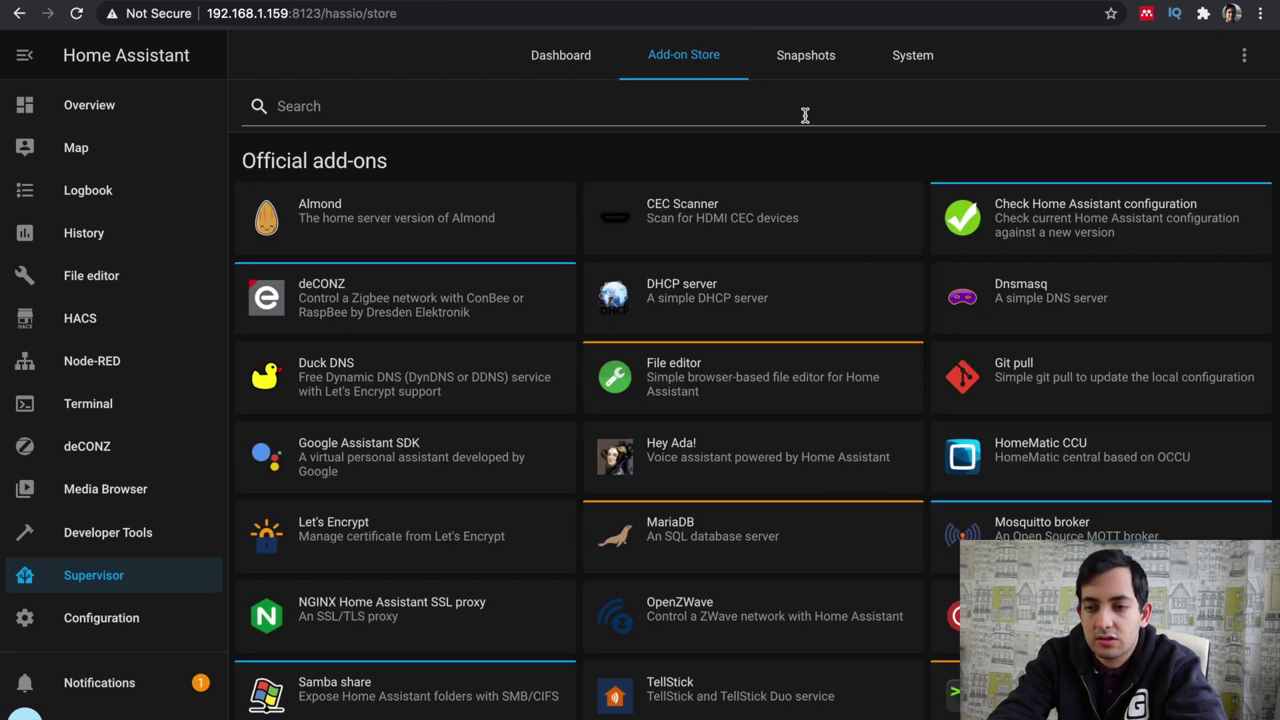
pyautogui.click(805, 115)
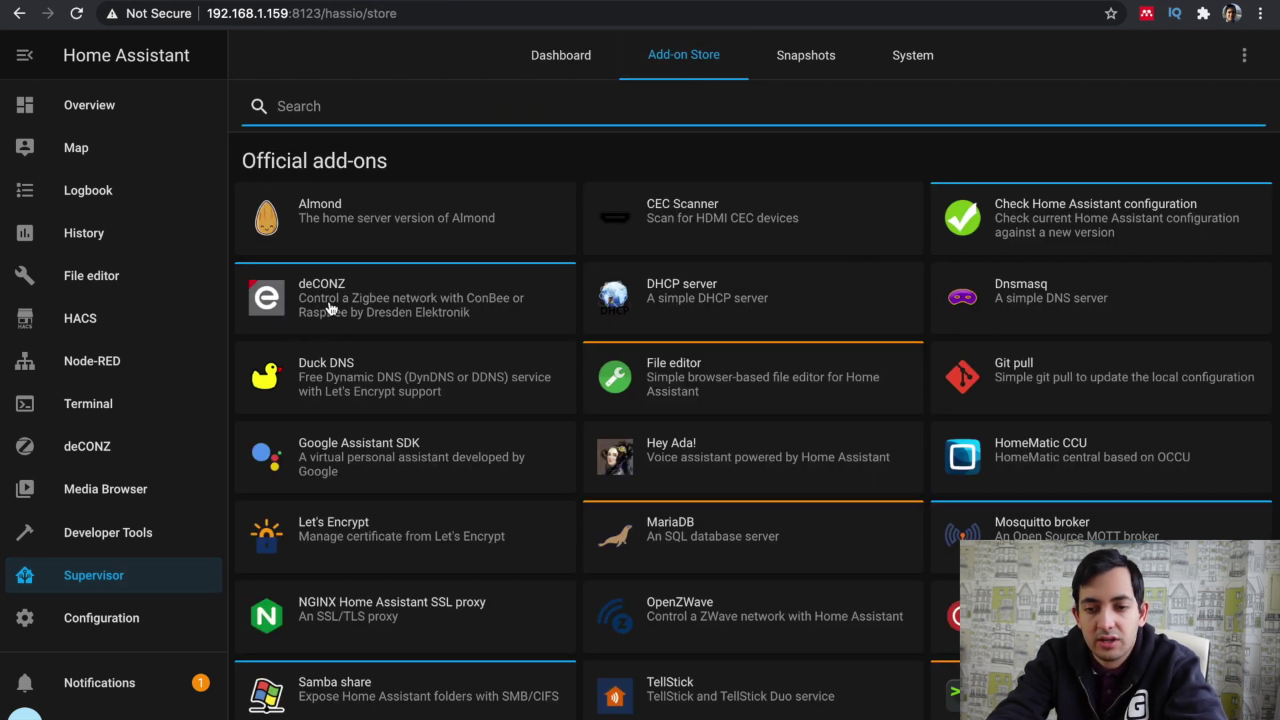
pyautogui.click(370, 296)
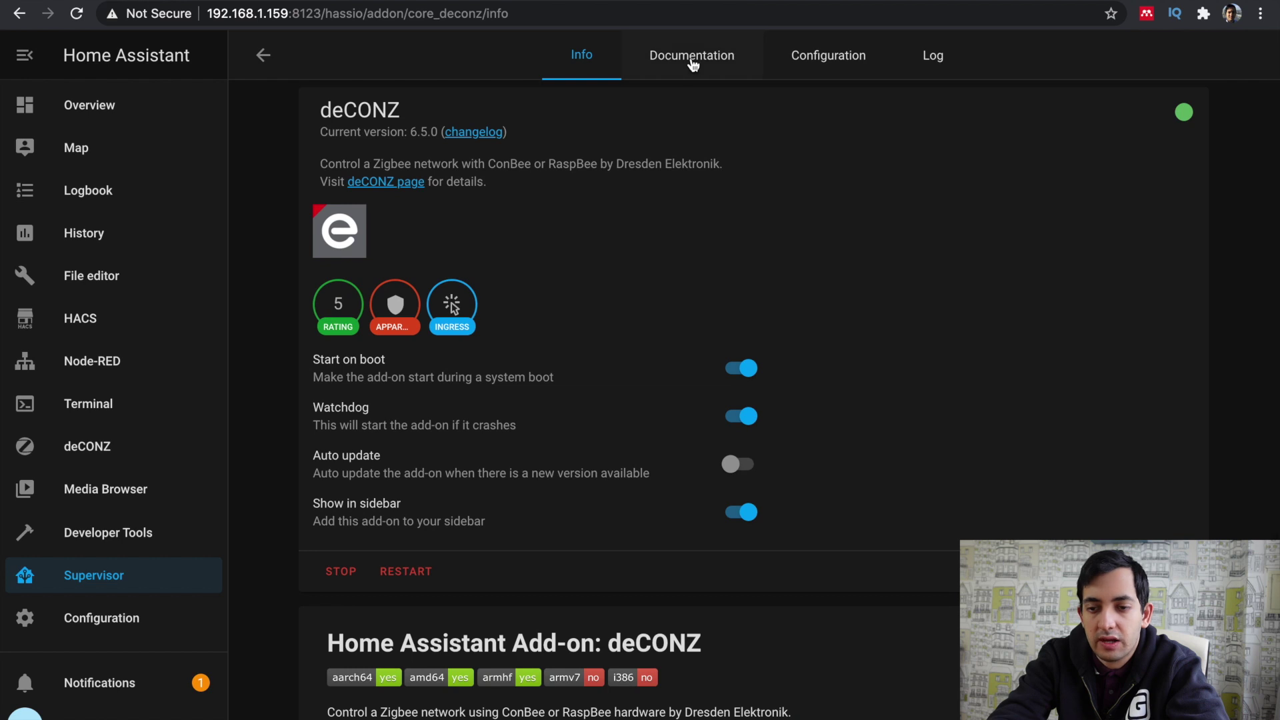
# - Read the deCONZ documentation's installation, RaspBee and Phoscon web UI notes
pyautogui.click(700, 58)
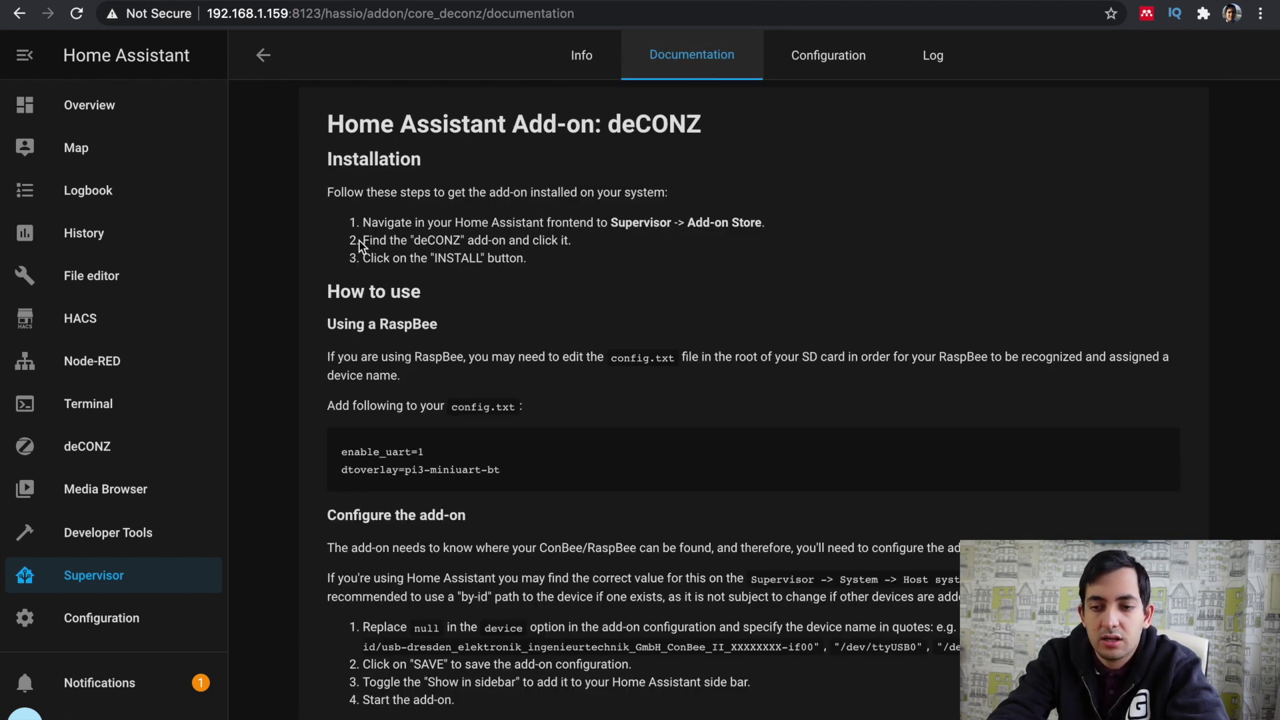
pyautogui.moveTo(366, 240); pyautogui.dragTo(572, 242)
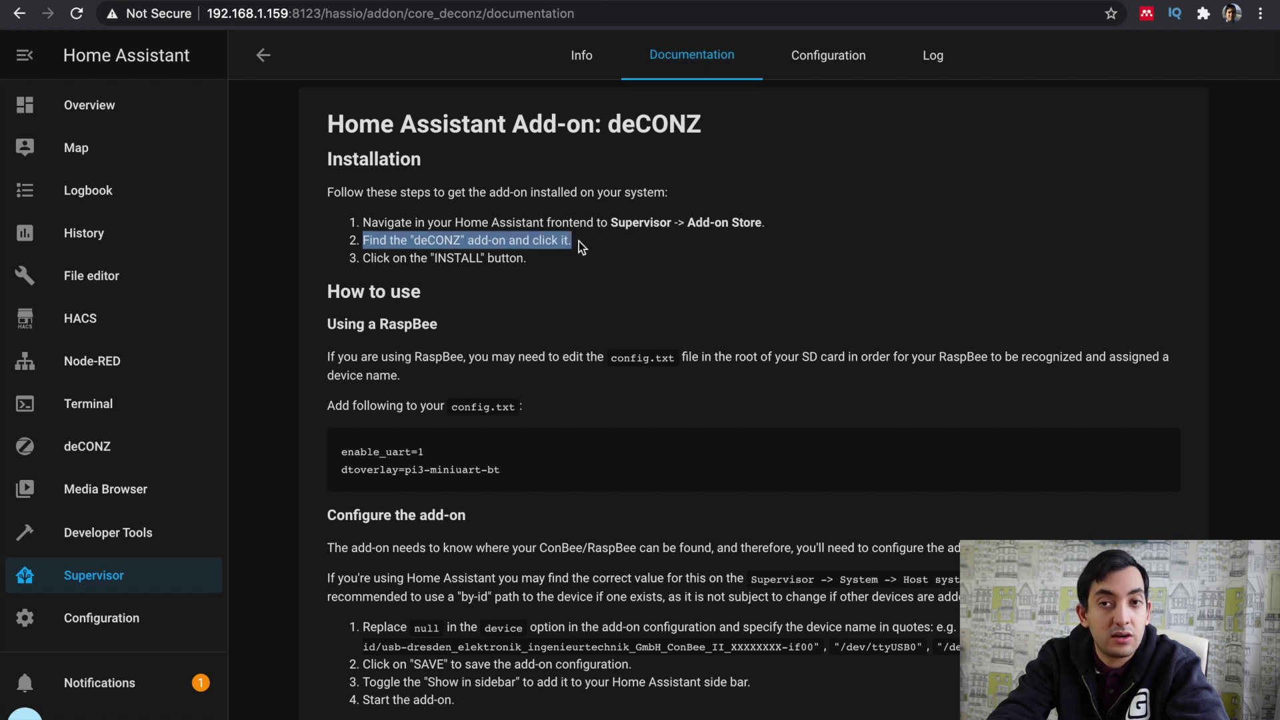
pyautogui.click(421, 252)
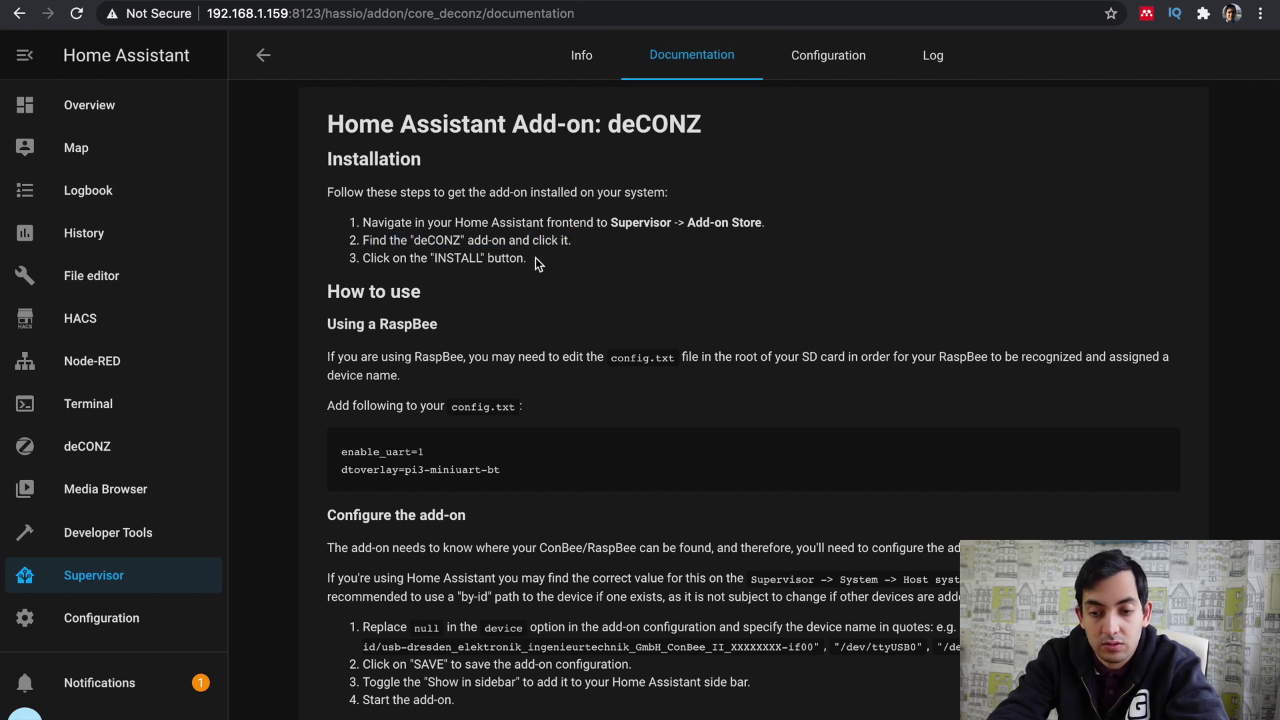
pyautogui.scroll(-1, 562, 317)
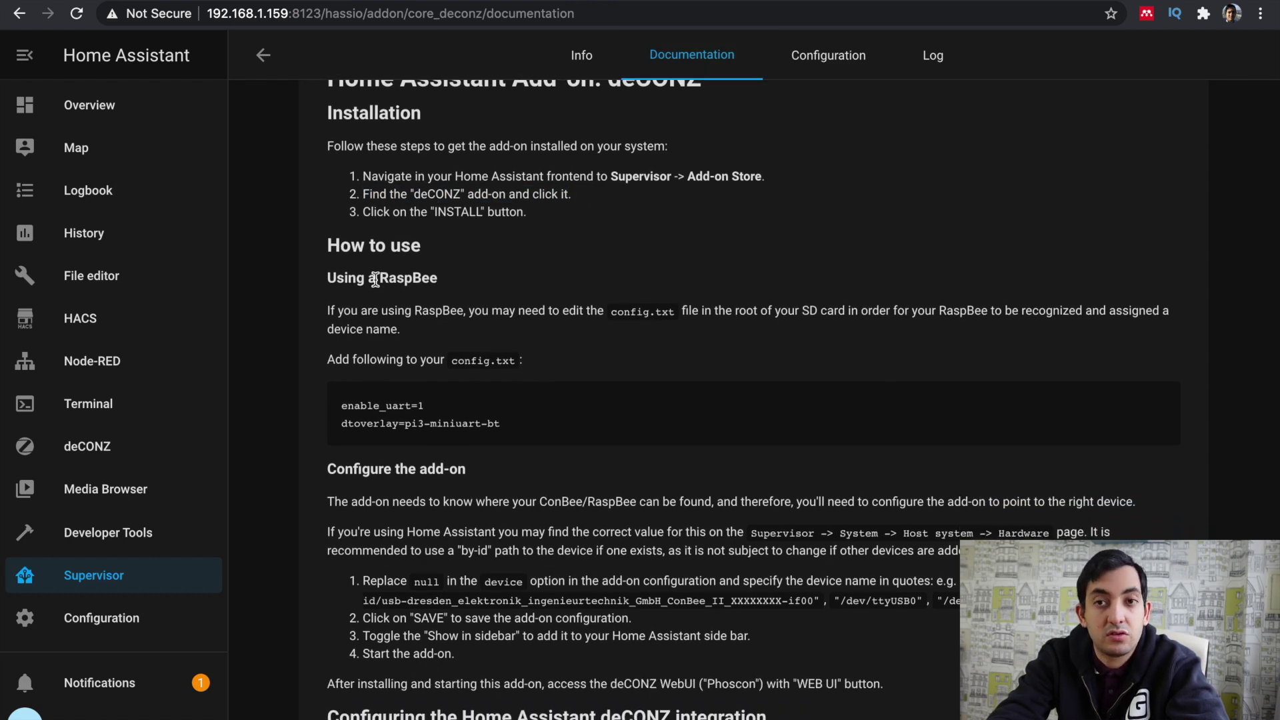
pyautogui.moveTo(376, 279); pyautogui.dragTo(465, 288)
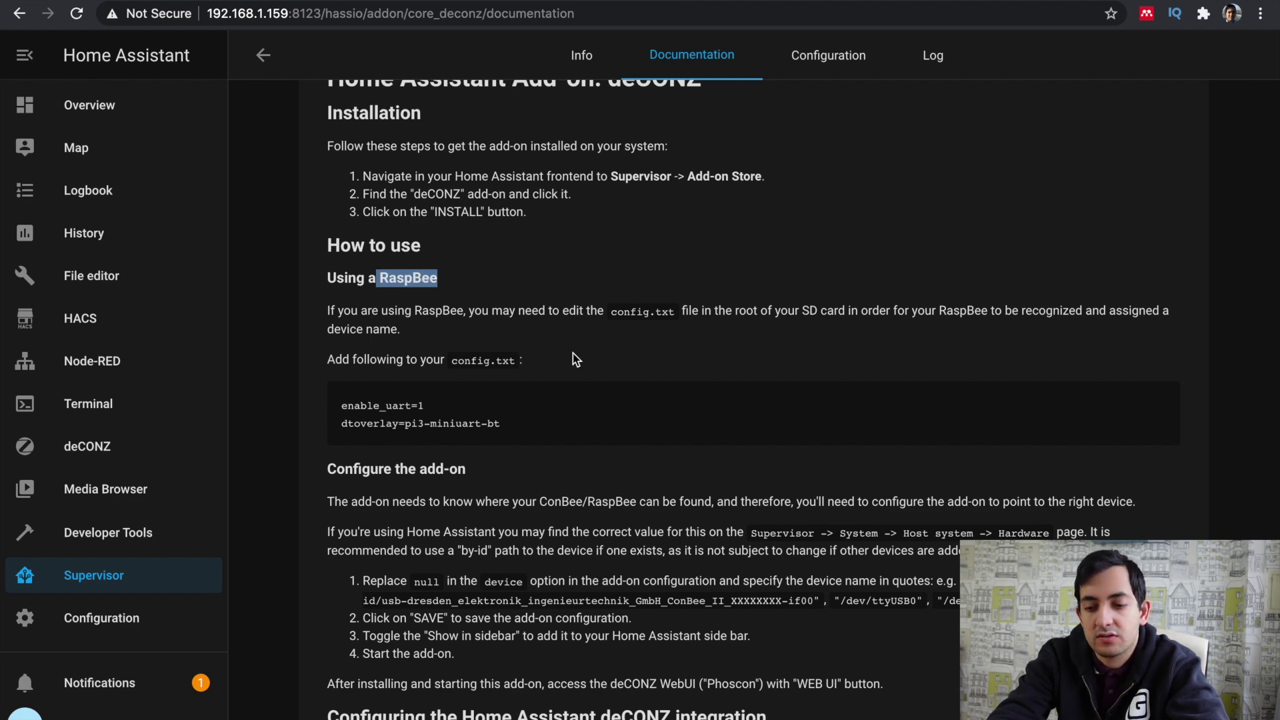
pyautogui.scroll(-9, 494, 355)
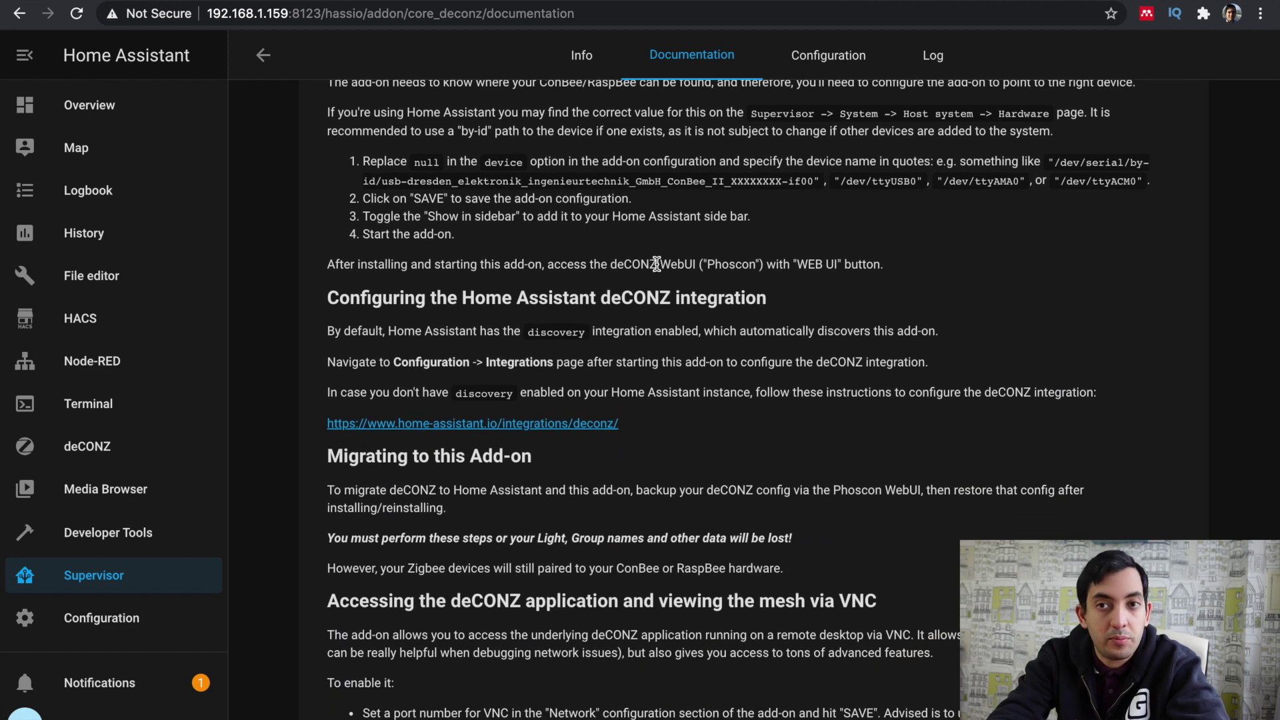
pyautogui.moveTo(657, 264); pyautogui.dragTo(907, 267)
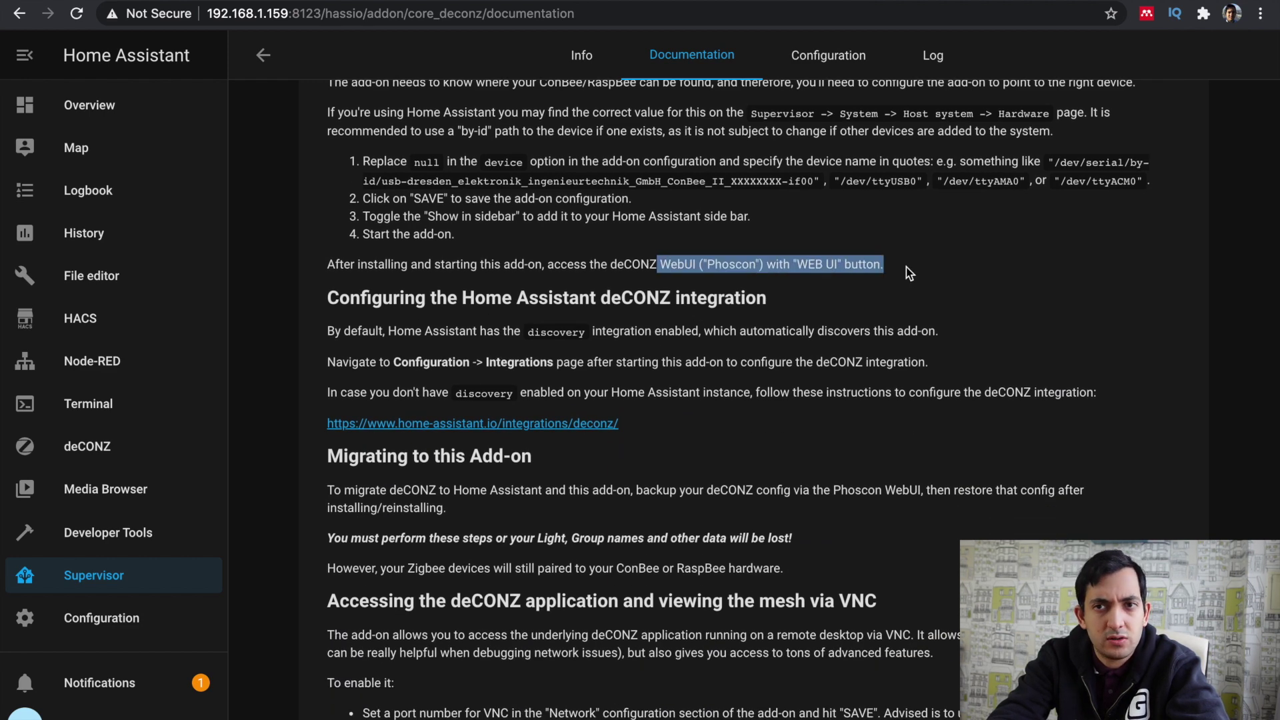
pyautogui.click(901, 350)
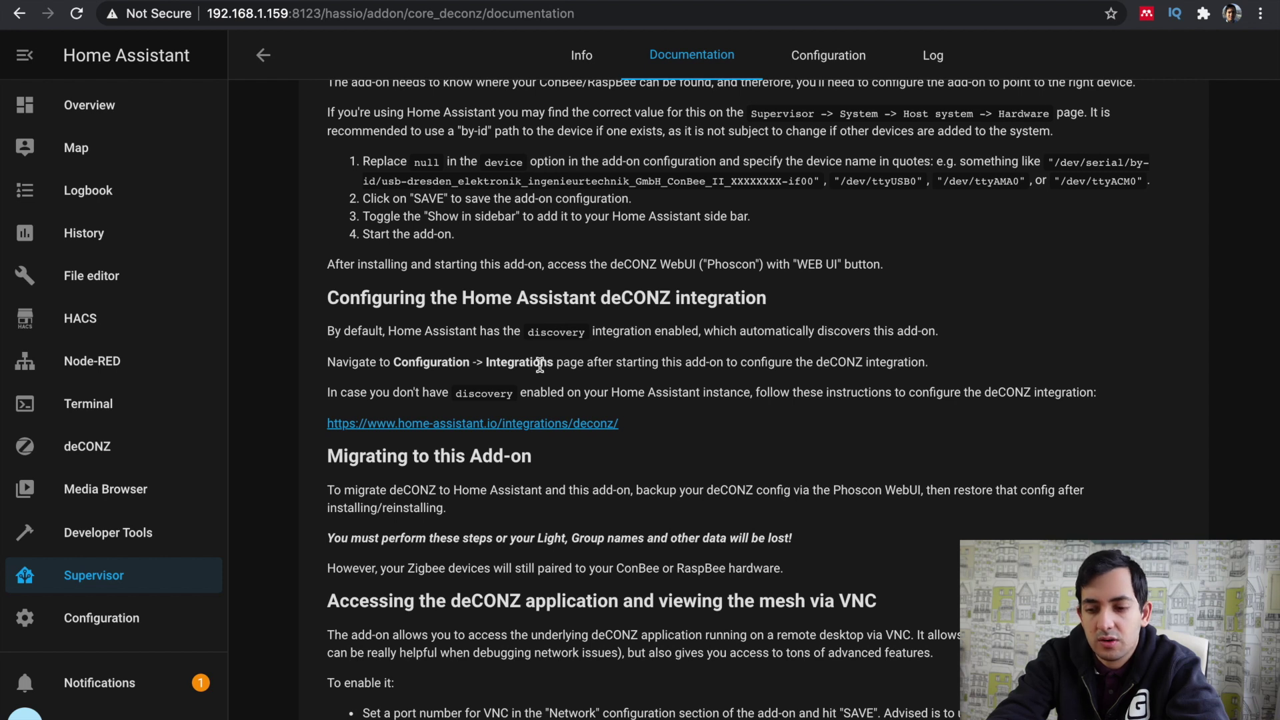
pyautogui.scroll(-1, 540, 366)
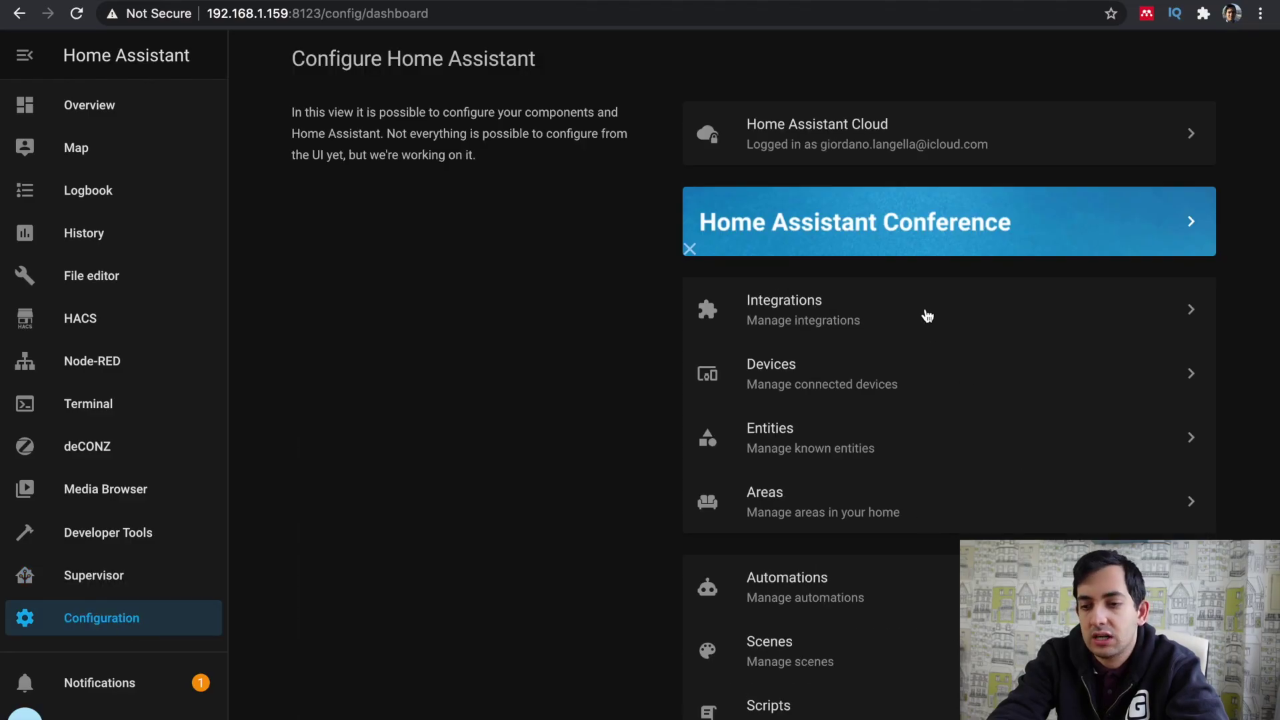
# - Review the deCONZ integration's 11 devices and 20 entities on the Integrations page
pyautogui.click(927, 313)
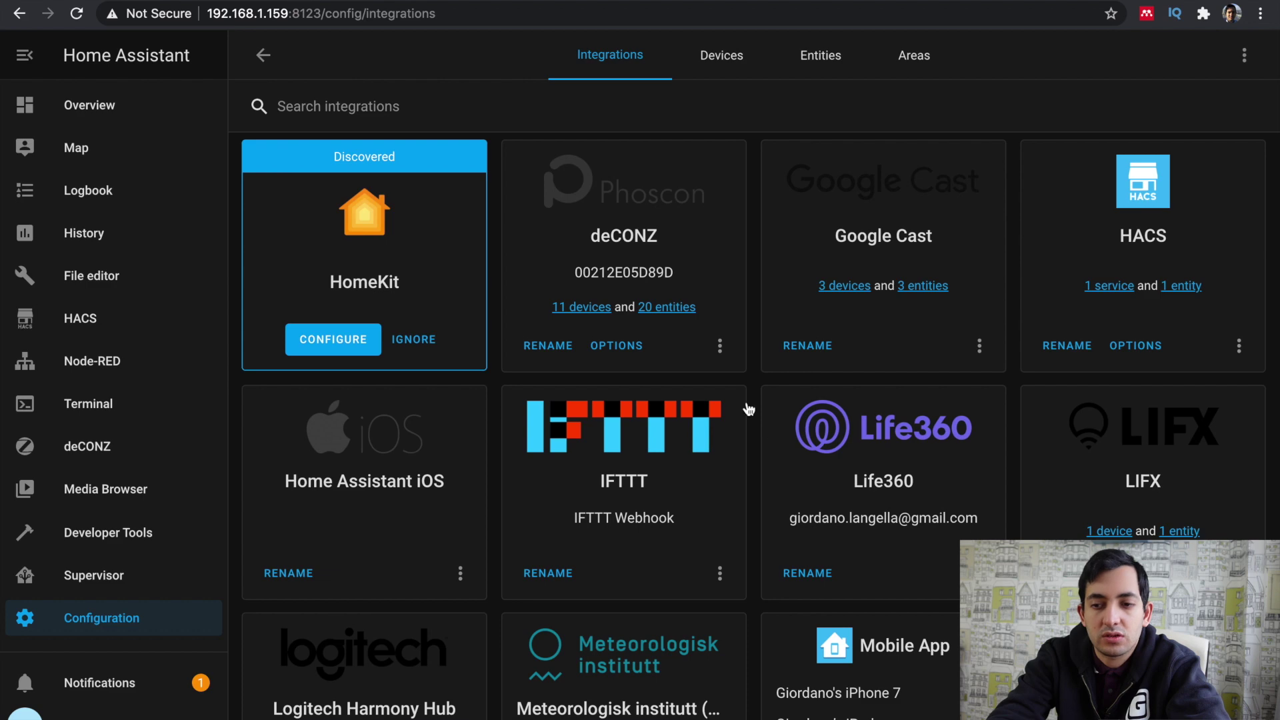
pyautogui.click(1200, 690)
pyautogui.write('dec')
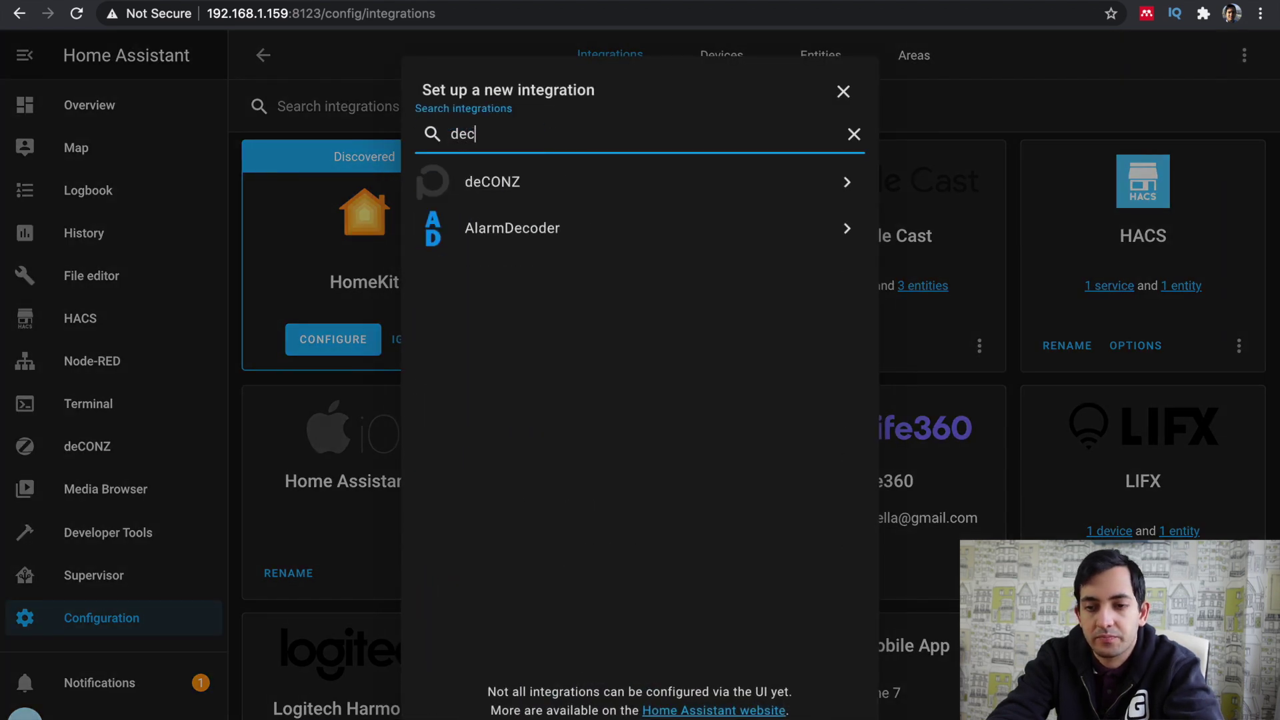
pyautogui.click(844, 92)
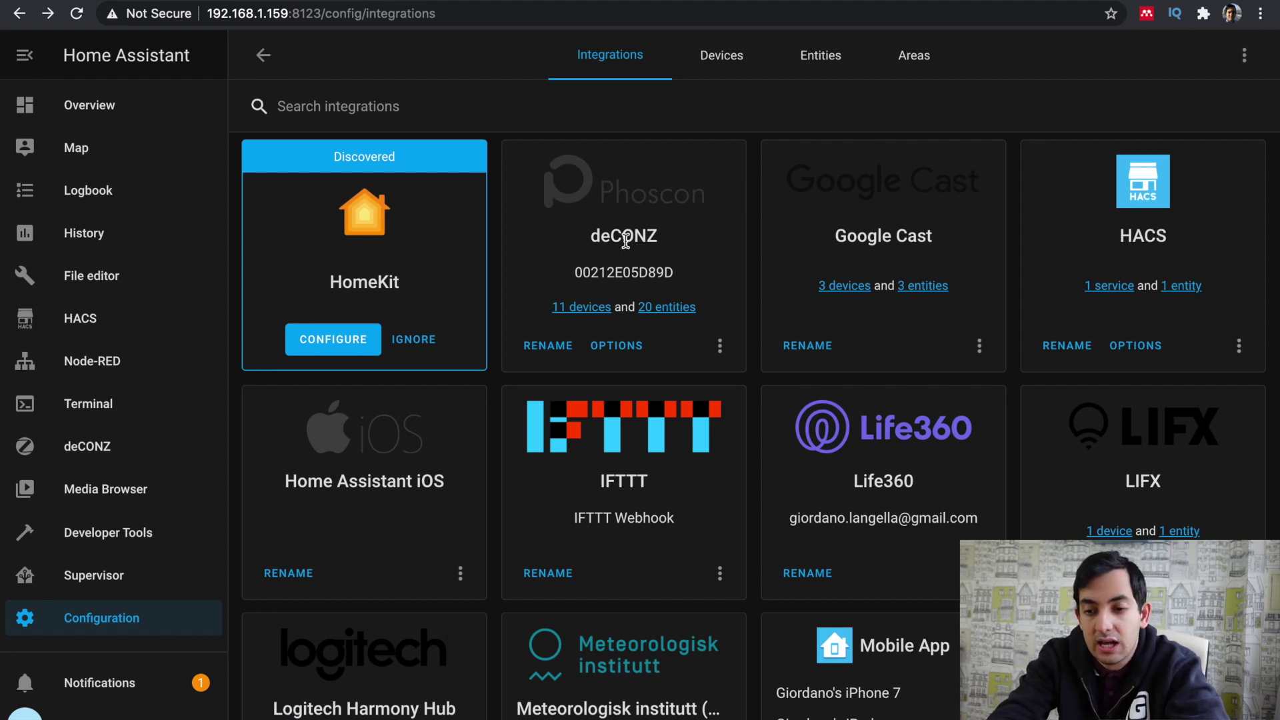
pyautogui.click(586, 310)
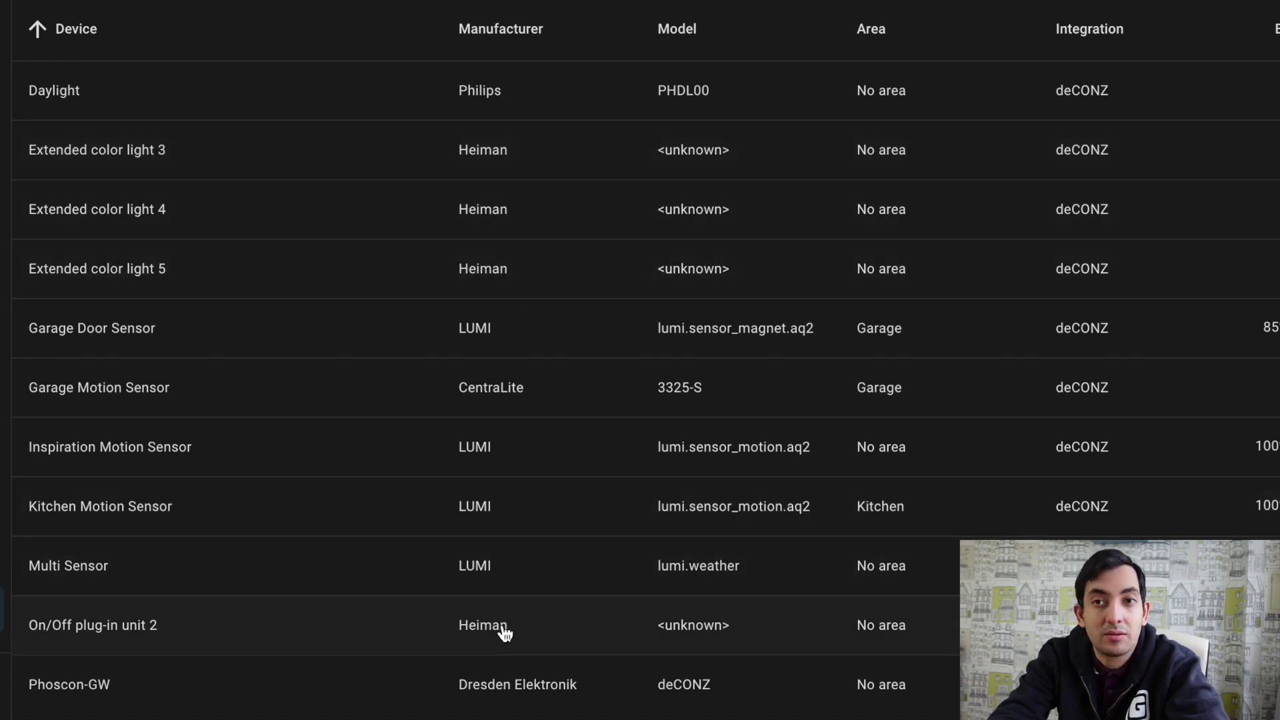
pyautogui.hotkey('alt', 'Left')
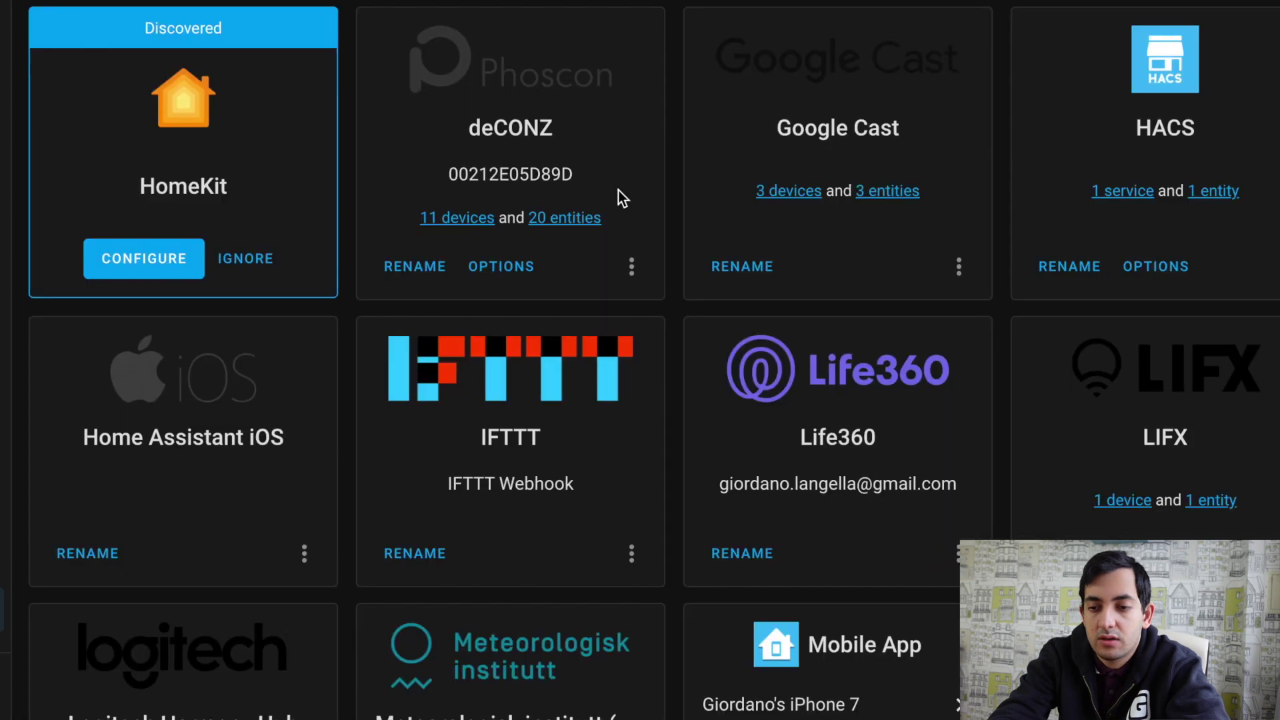
pyautogui.click(587, 219)
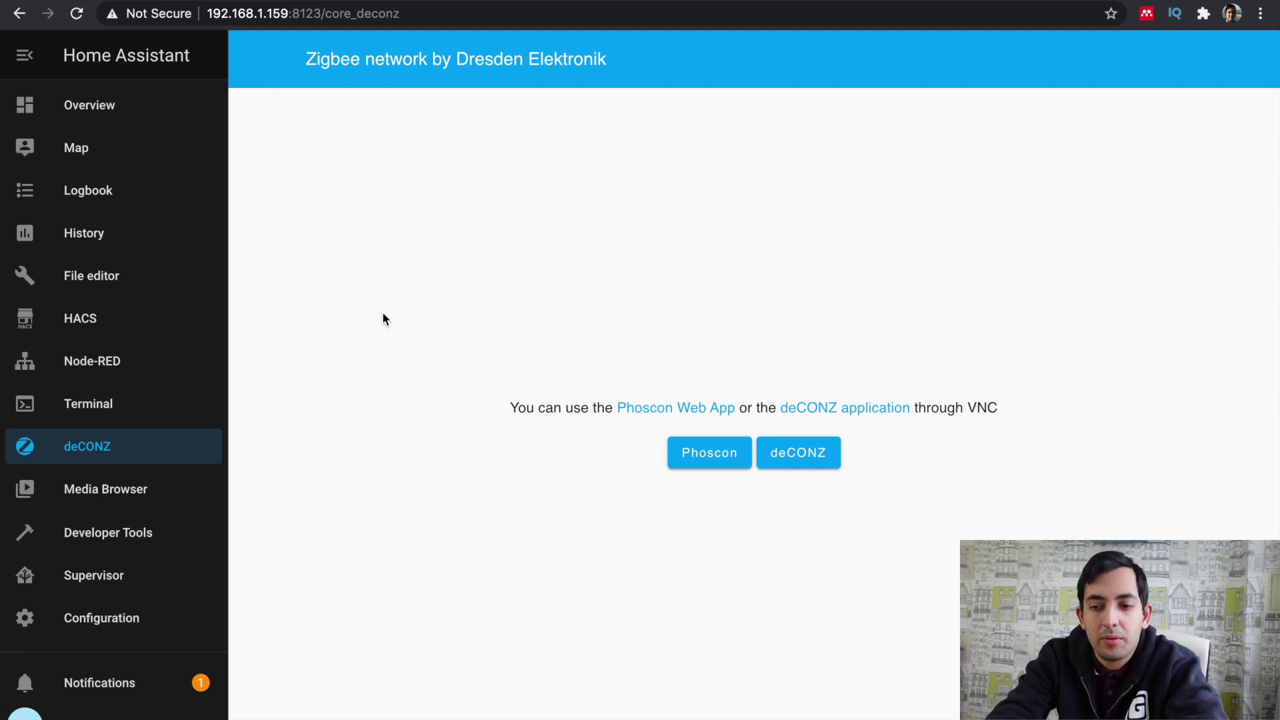
# - Launch the Phoscon web app and show the Kitchen group's lights
pyautogui.click(710, 460)
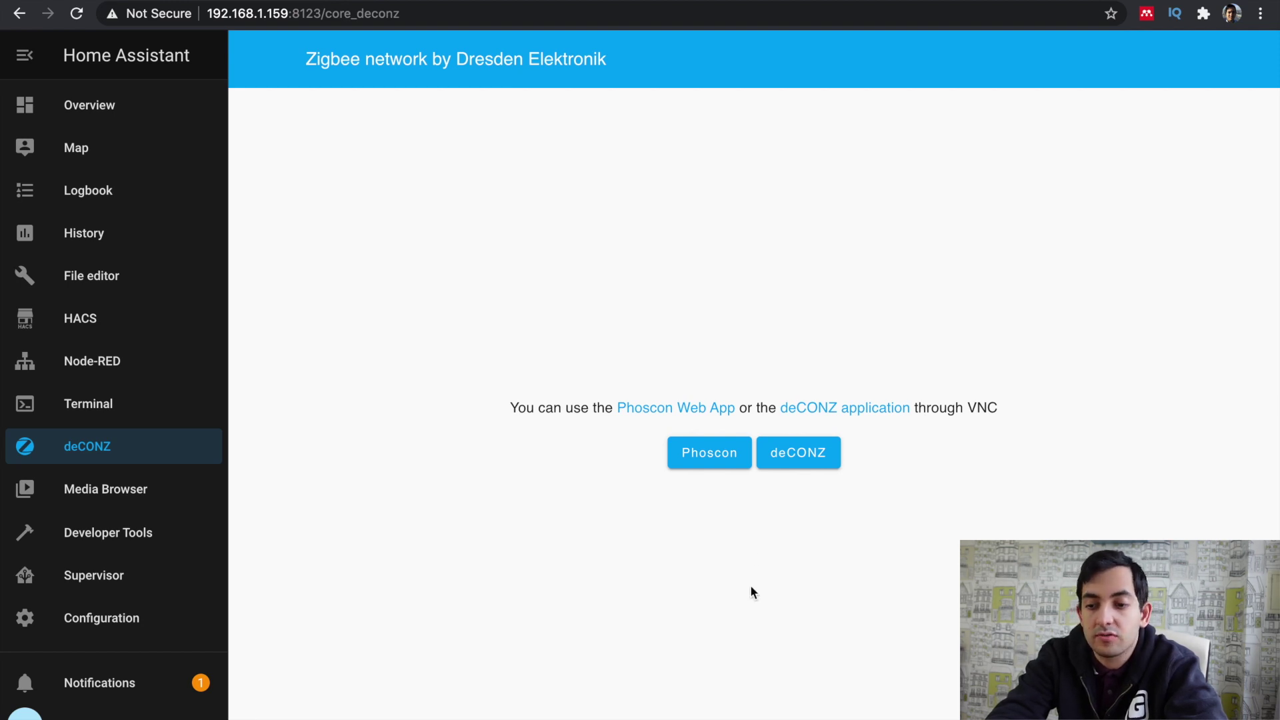
pyautogui.click(709, 461)
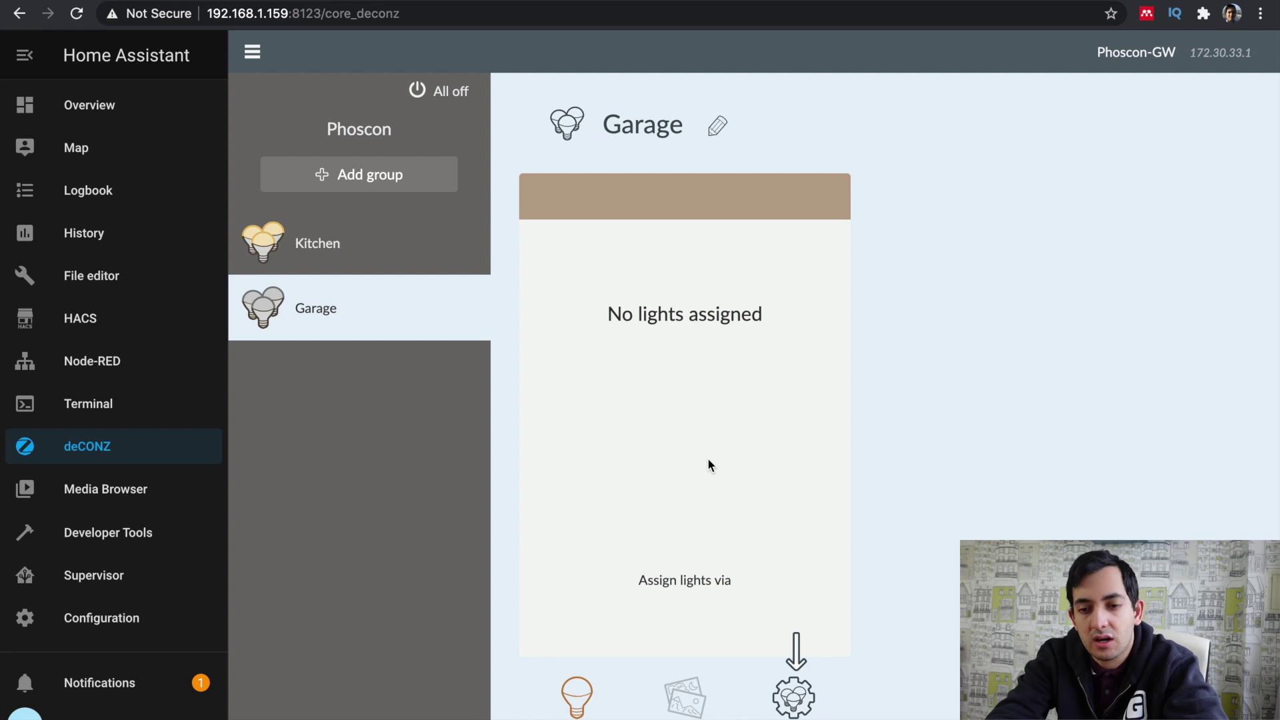
pyautogui.click(359, 261)
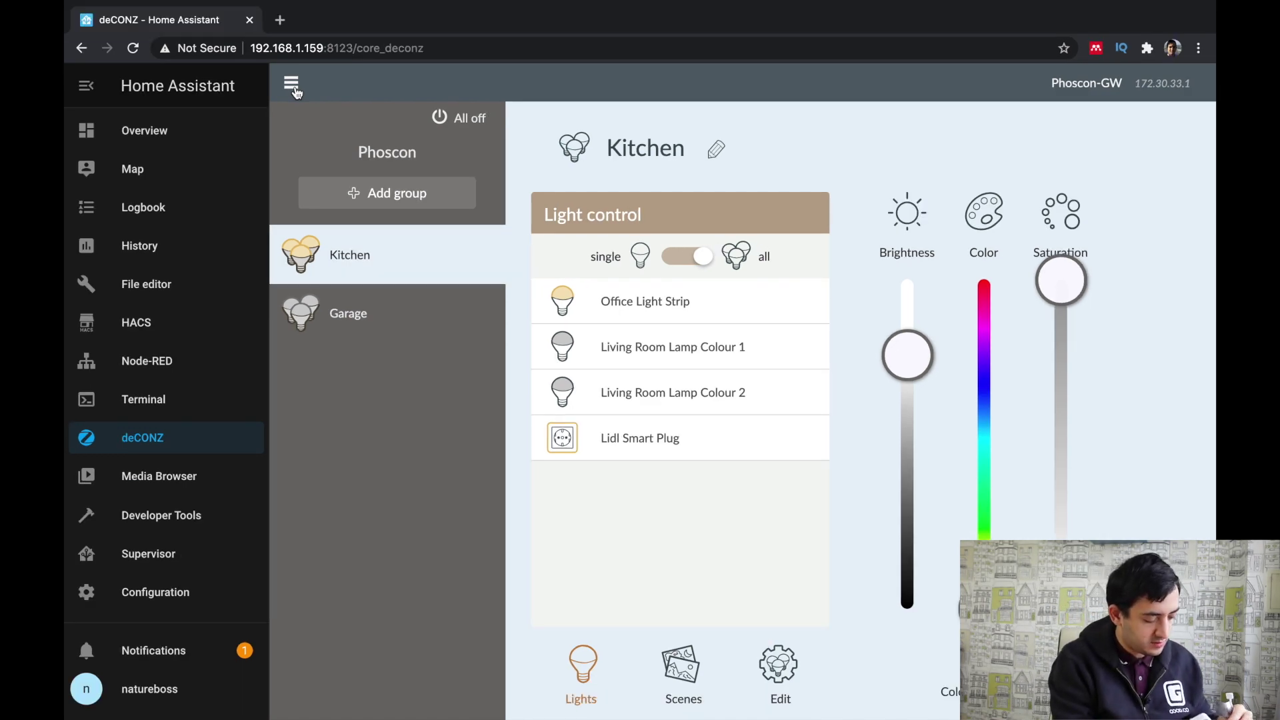
# - Start a light search under Devices > Lights, finding Extended color light 6
pyautogui.click(294, 88)
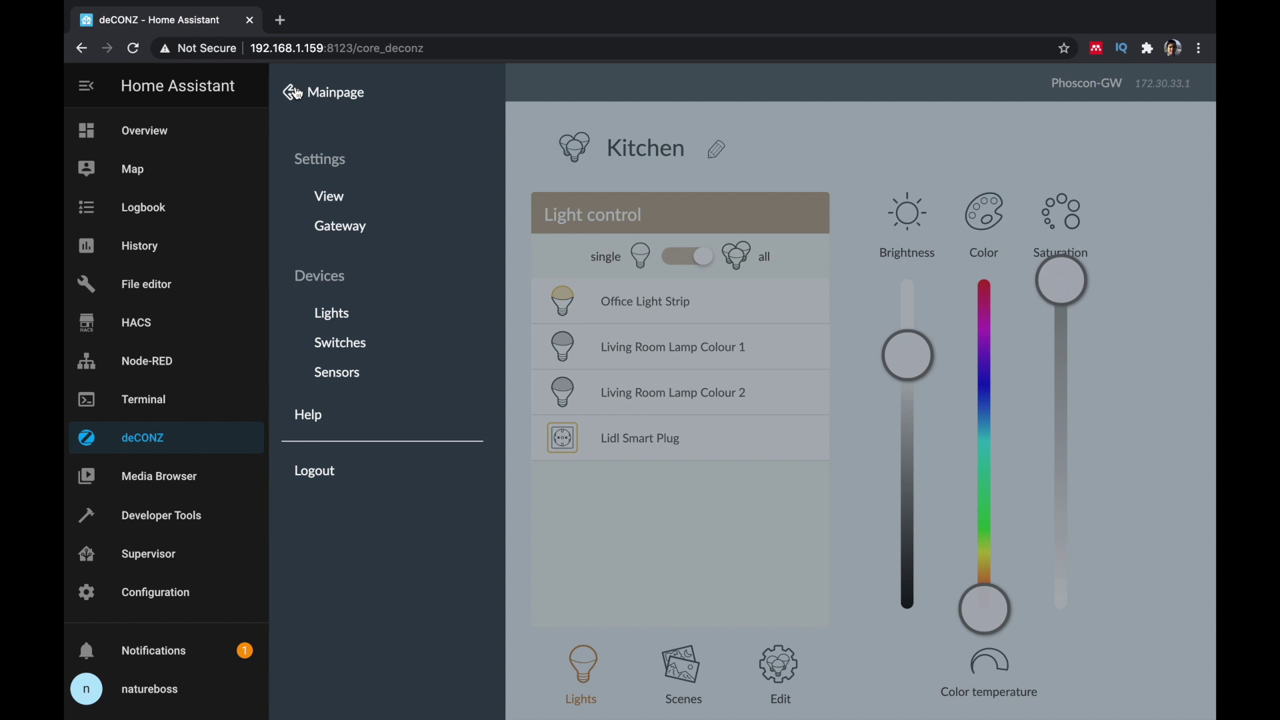
pyautogui.click(342, 315)
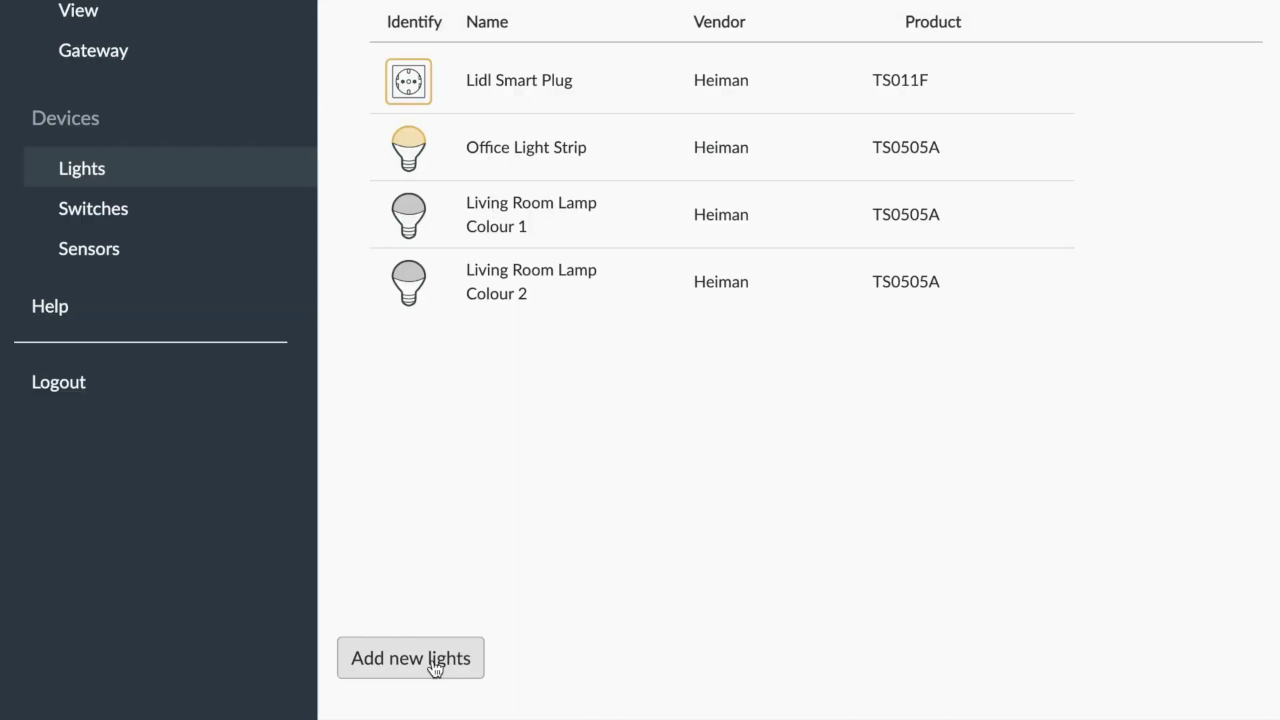
pyautogui.click(449, 657)
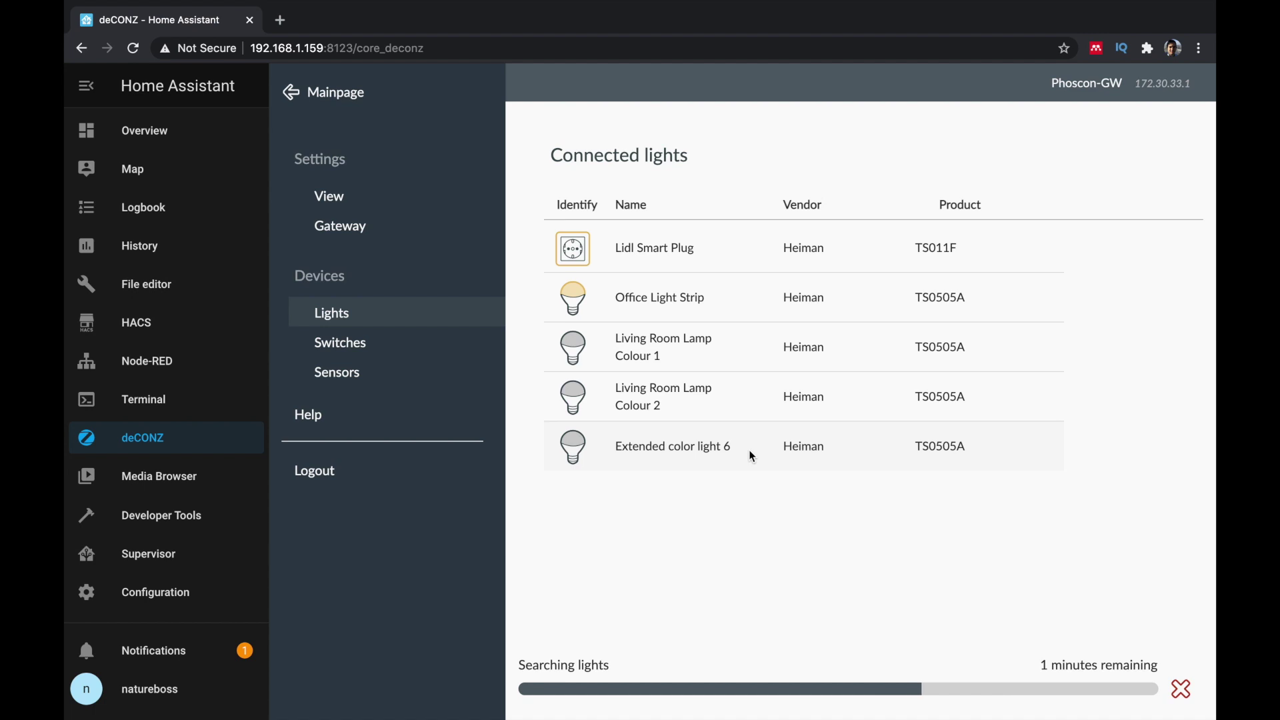
# - Rename Extended color light 6 to 'Light Strip Garage'
pyautogui.click(647, 445)
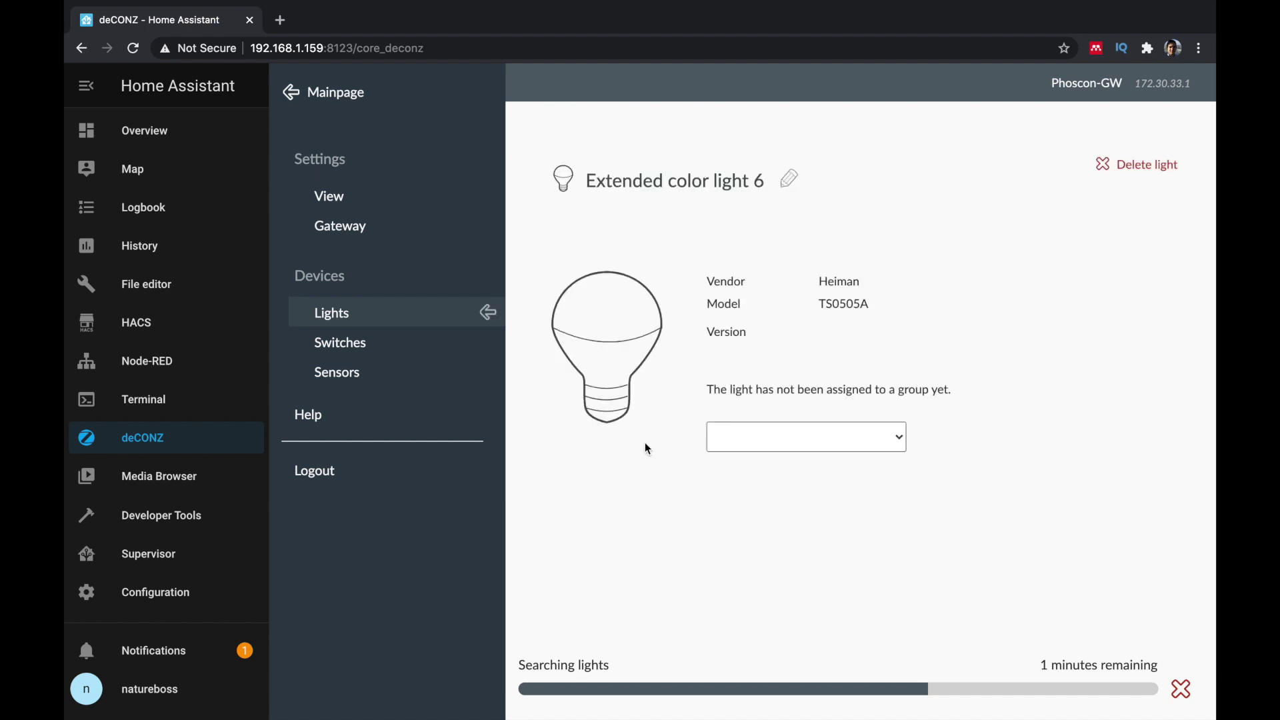
pyautogui.click(789, 179)
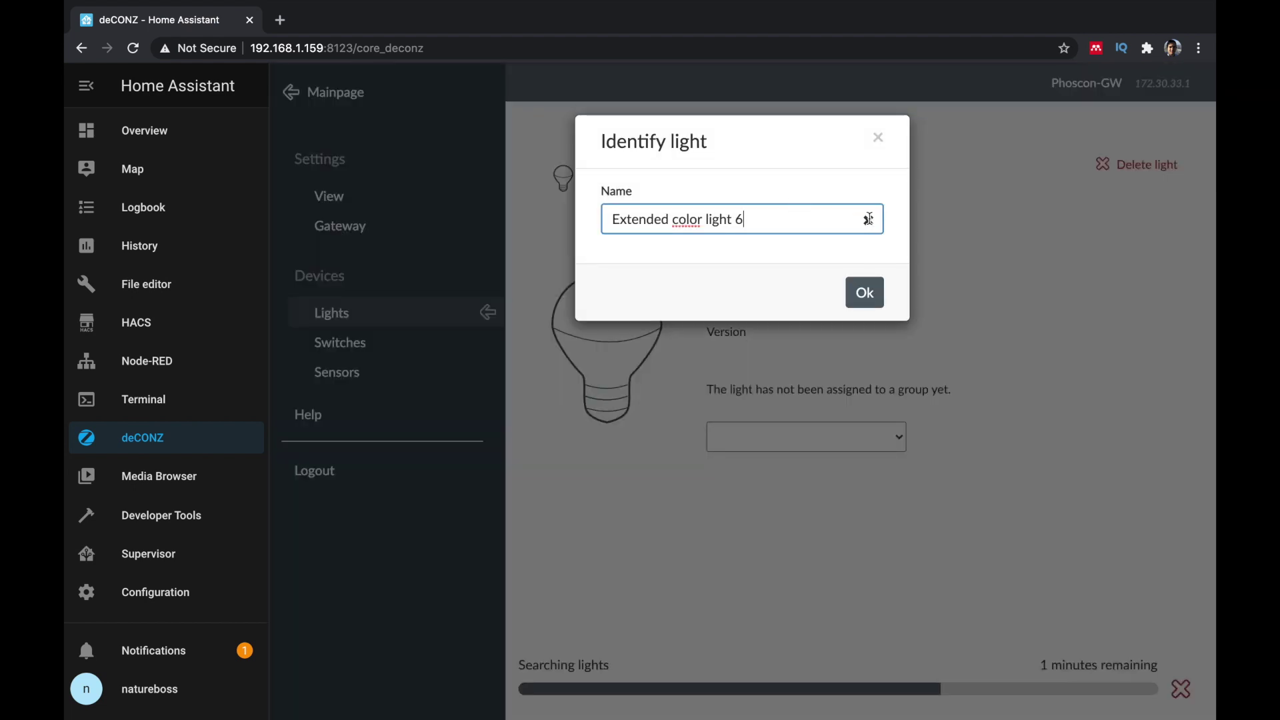
pyautogui.click(812, 218)
pyautogui.hotkey('ctrl', 'a')
pyautogui.write('Li')
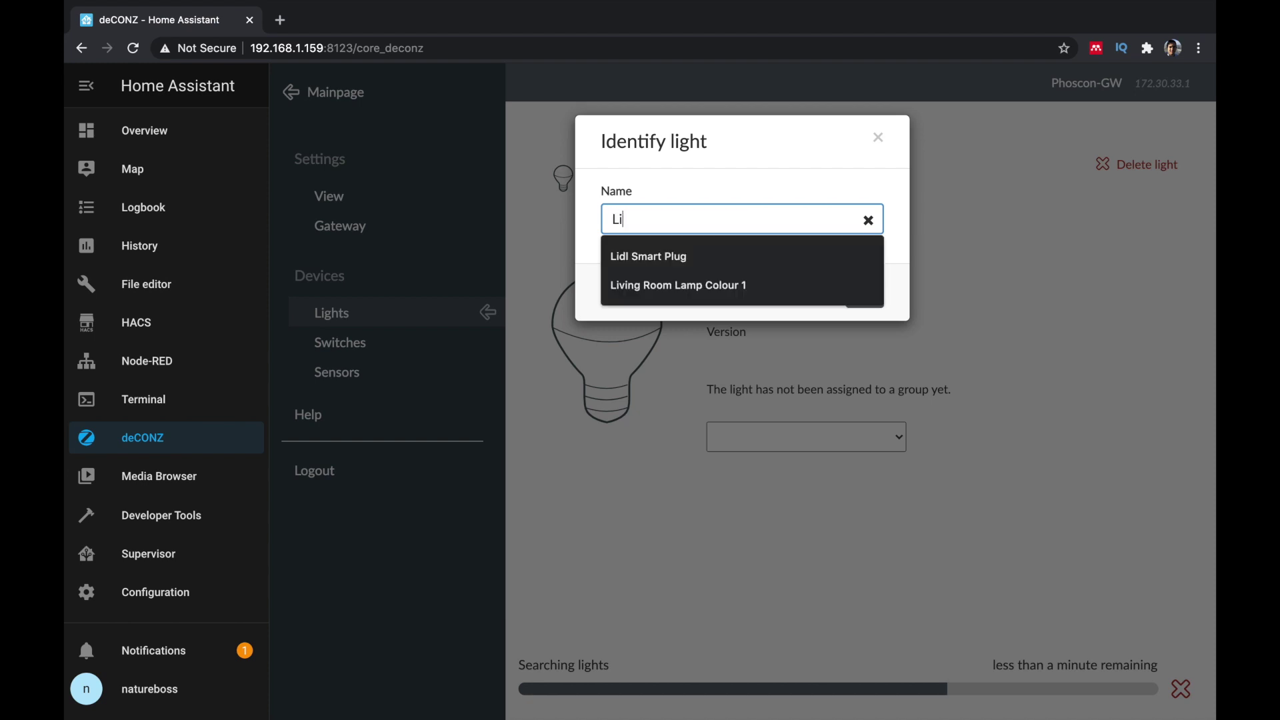
pyautogui.write('ght Strip ')
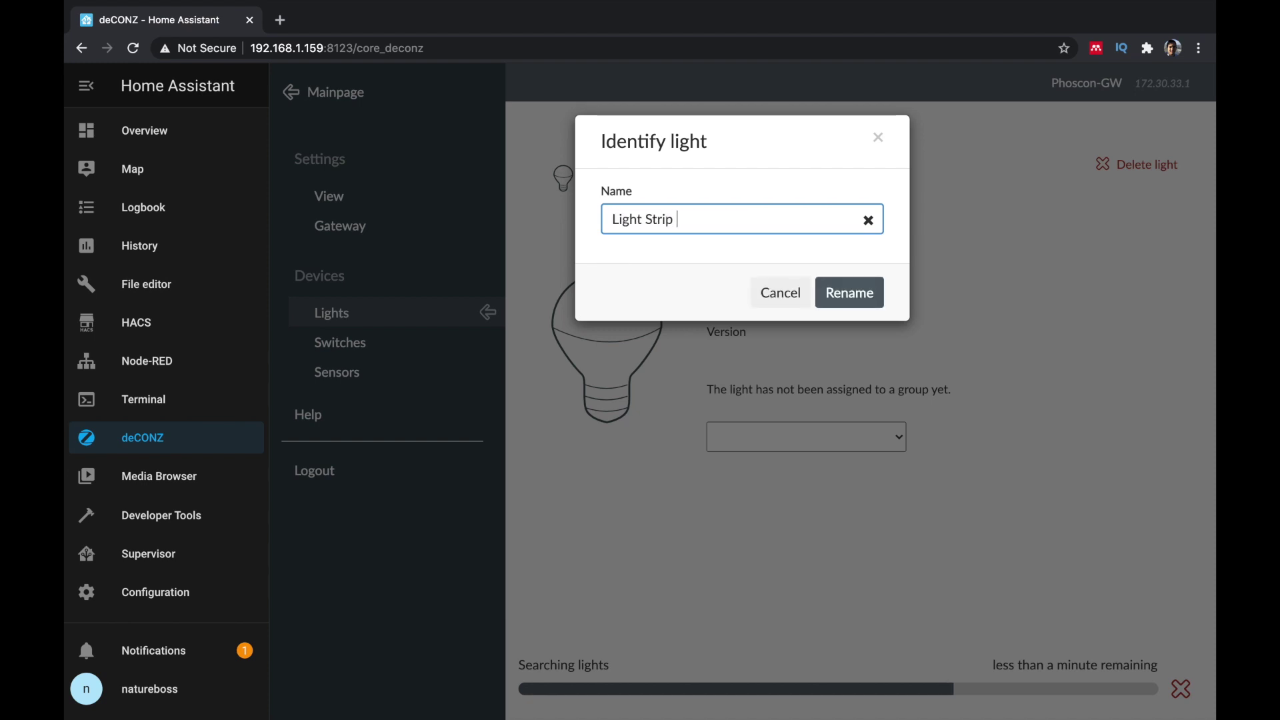
pyautogui.write('Garage')
pyautogui.click(860, 293)
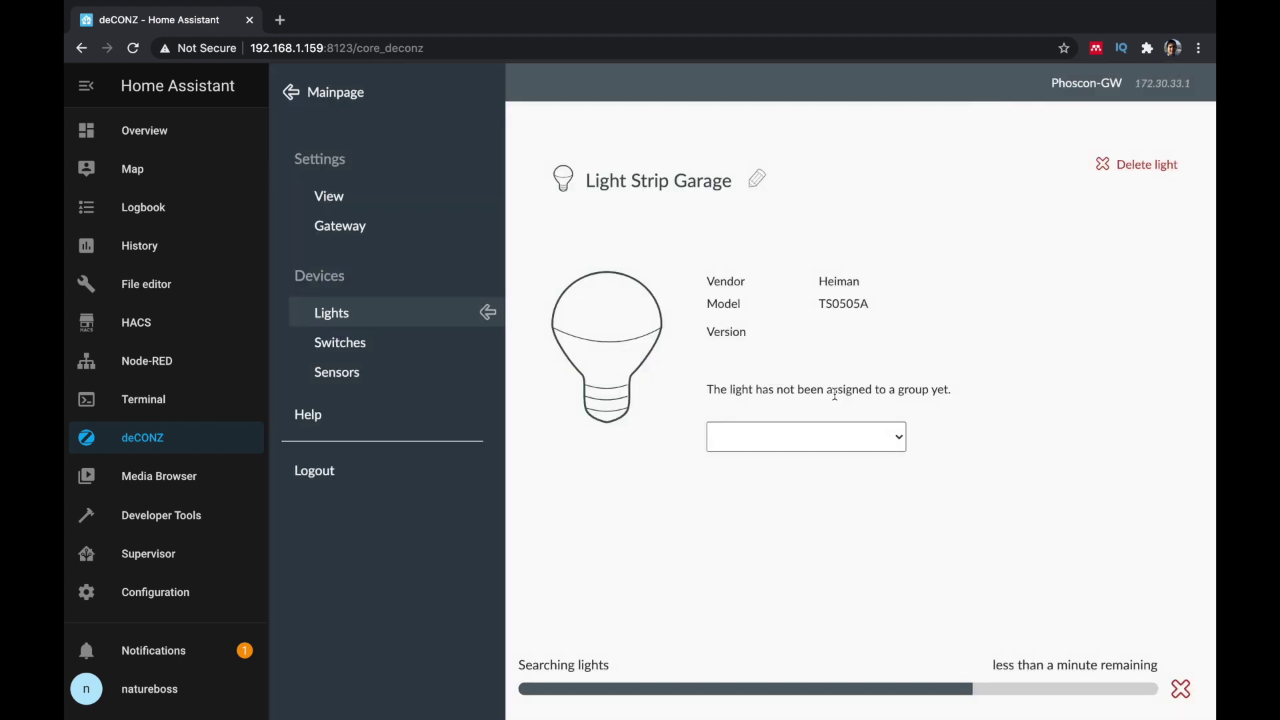
# - Assign the light to the Garage group and stop the light search
pyautogui.click(822, 440)
pyautogui.click(818, 441)
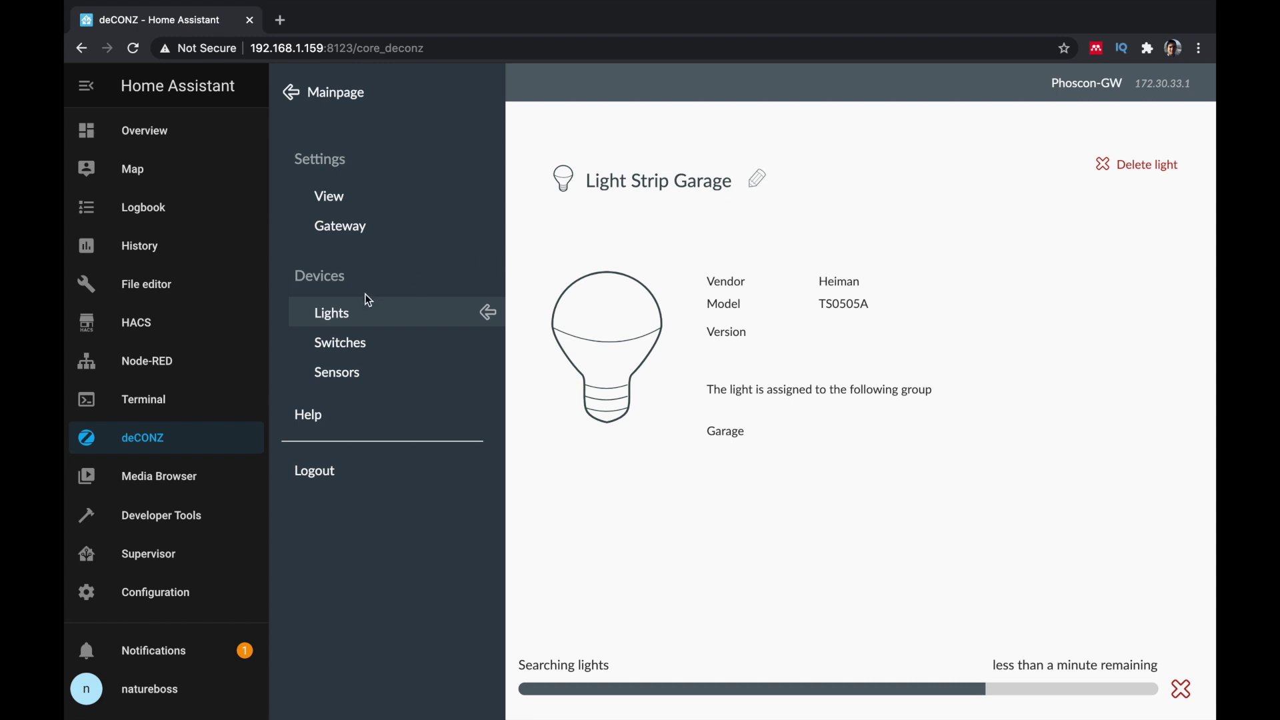
pyautogui.click(346, 320)
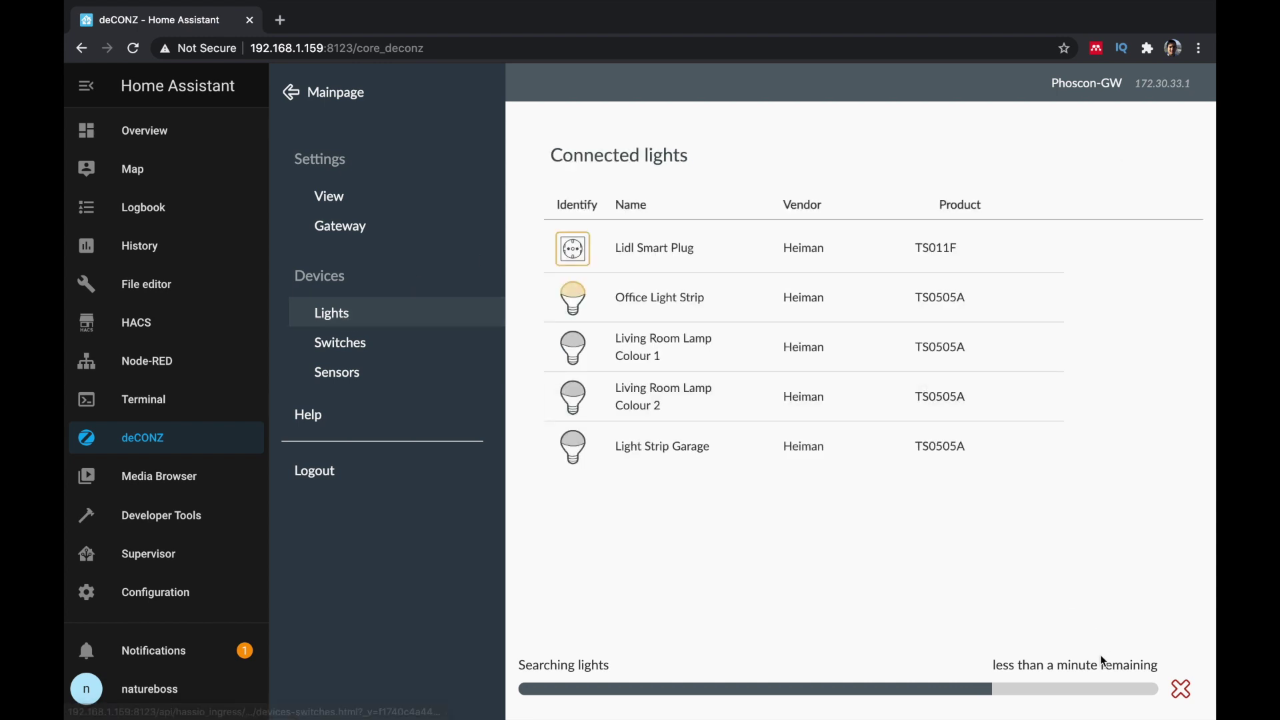
pyautogui.click(1179, 689)
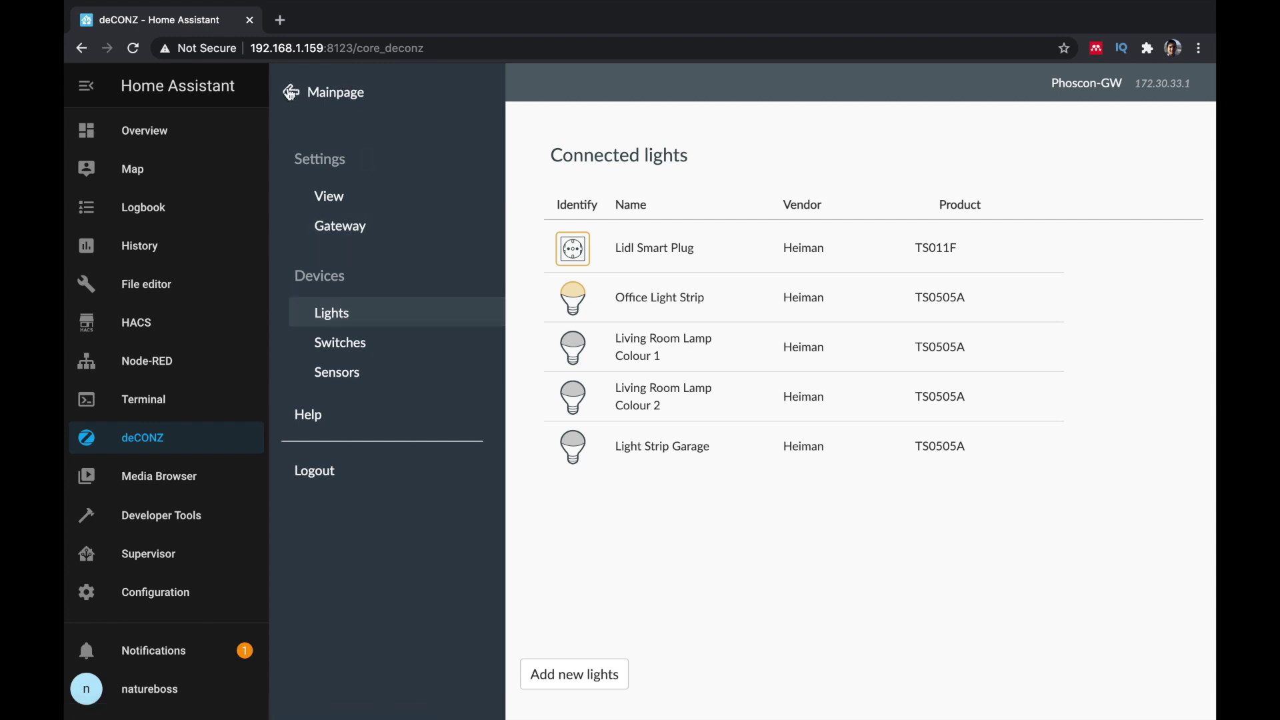
pyautogui.click(327, 92)
# - Toggle Light Strip Garage off and back on in the Garage group
pyautogui.click(365, 259)
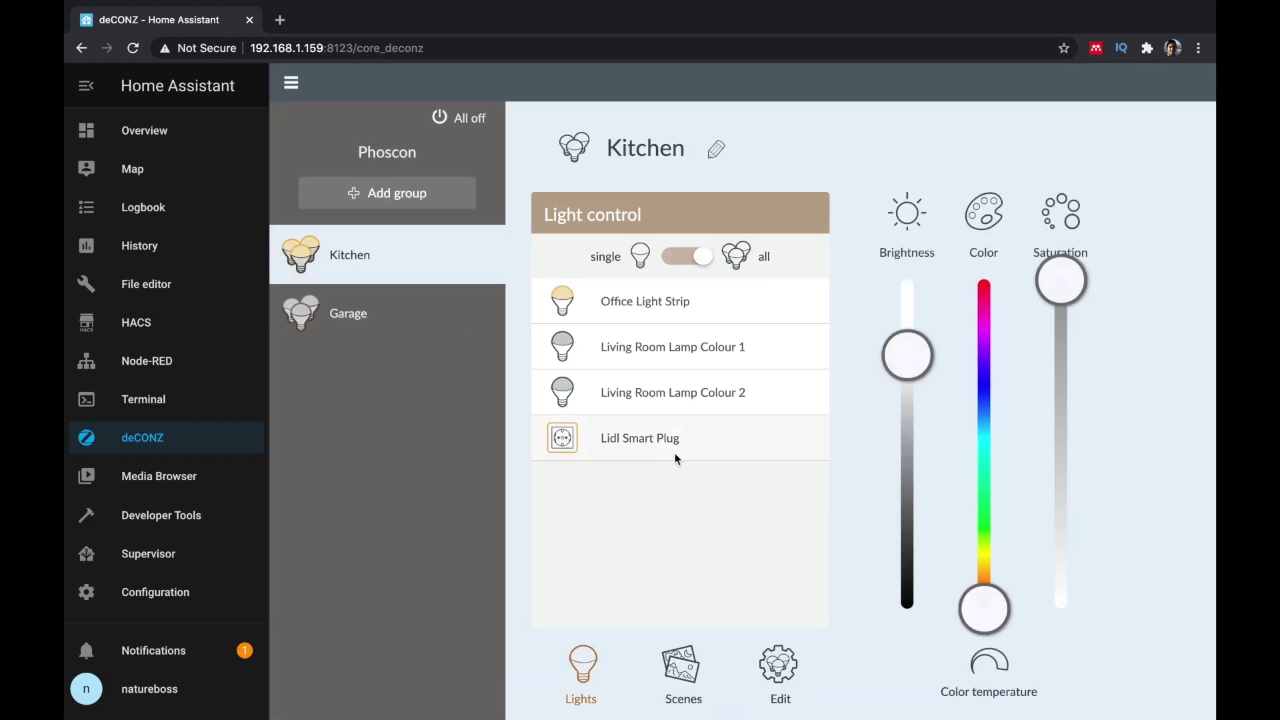
pyautogui.click(313, 332)
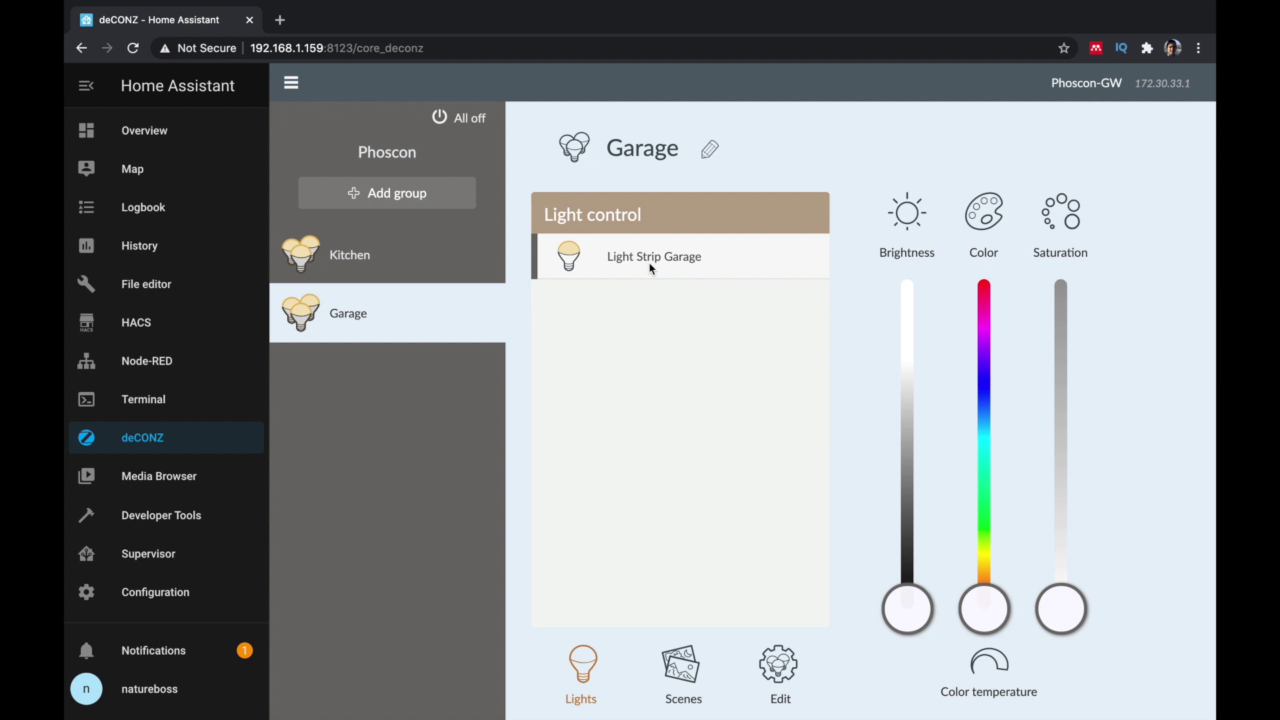
pyautogui.click(580, 257)
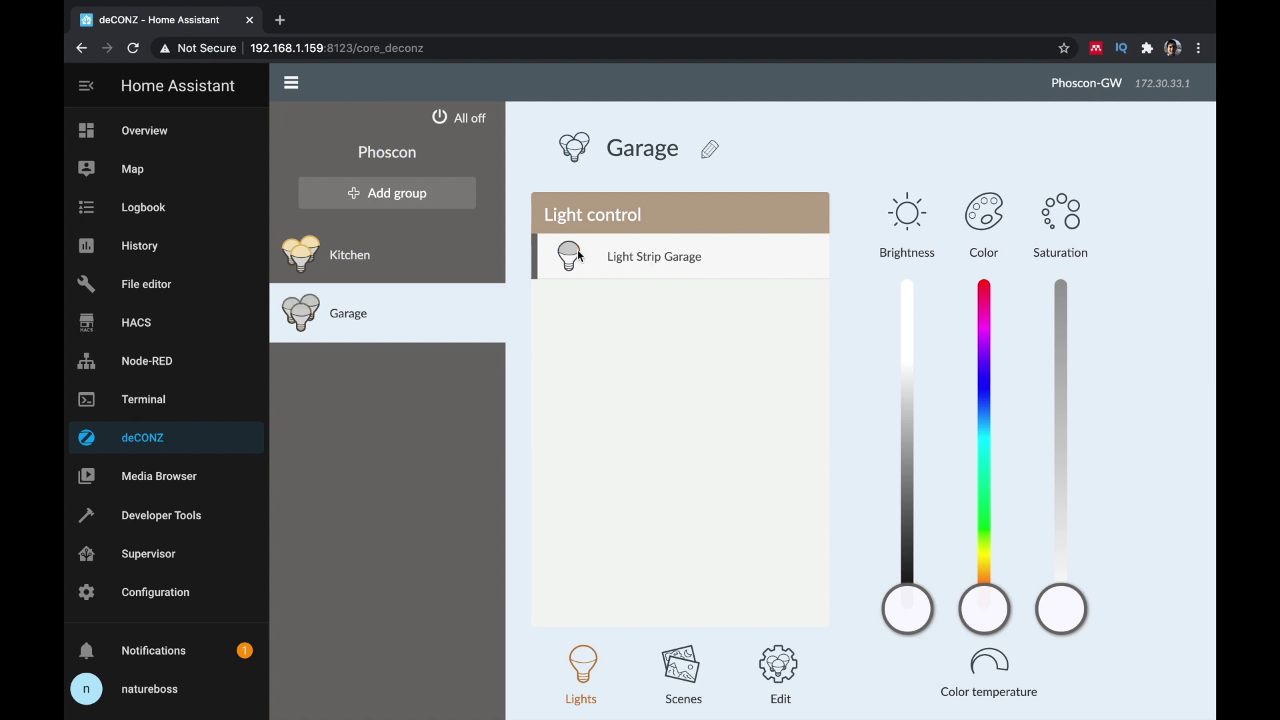
pyautogui.click(578, 259)
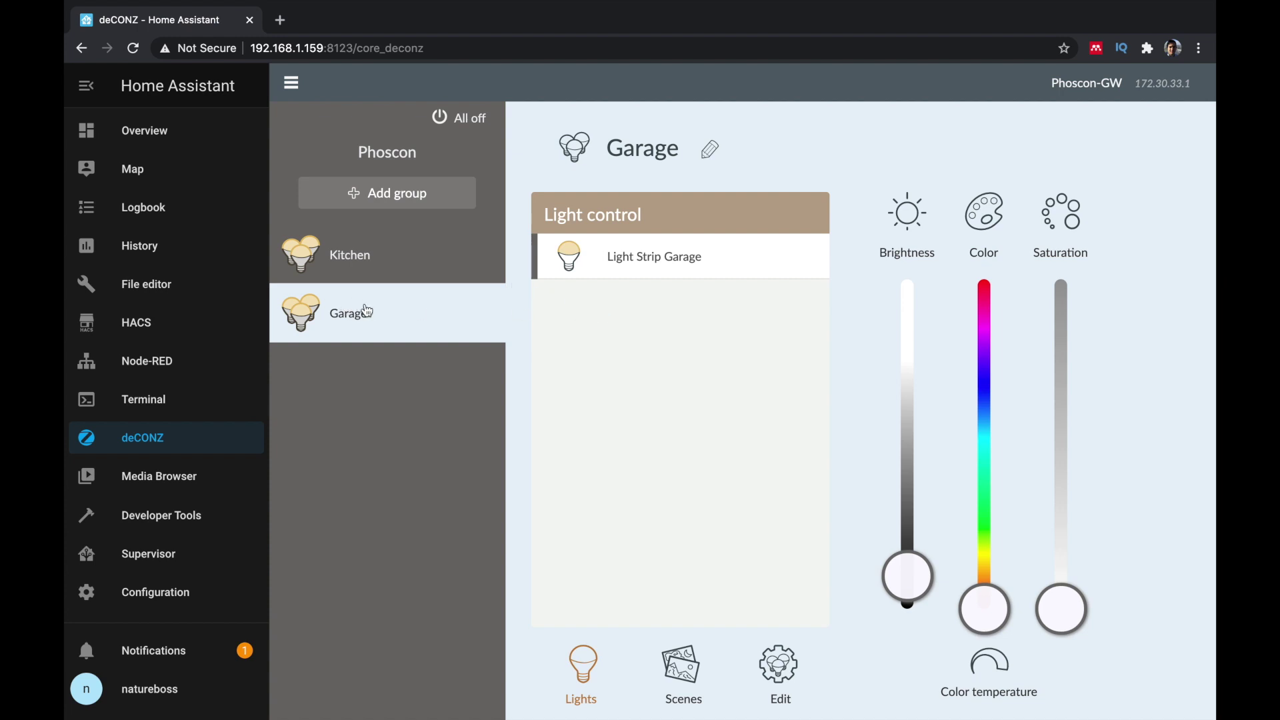
# - Change Extended color light 6's entity ID to light.garage_light_strip
pyautogui.click(156, 593)
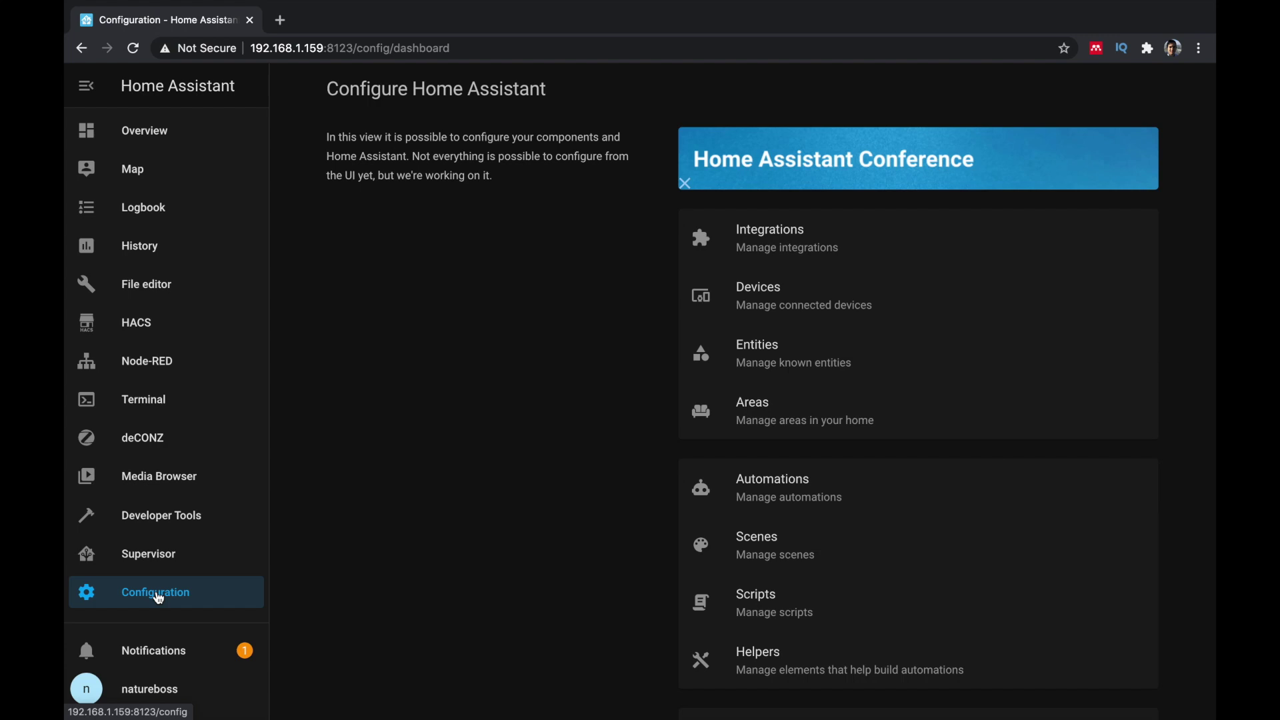
pyautogui.click(850, 245)
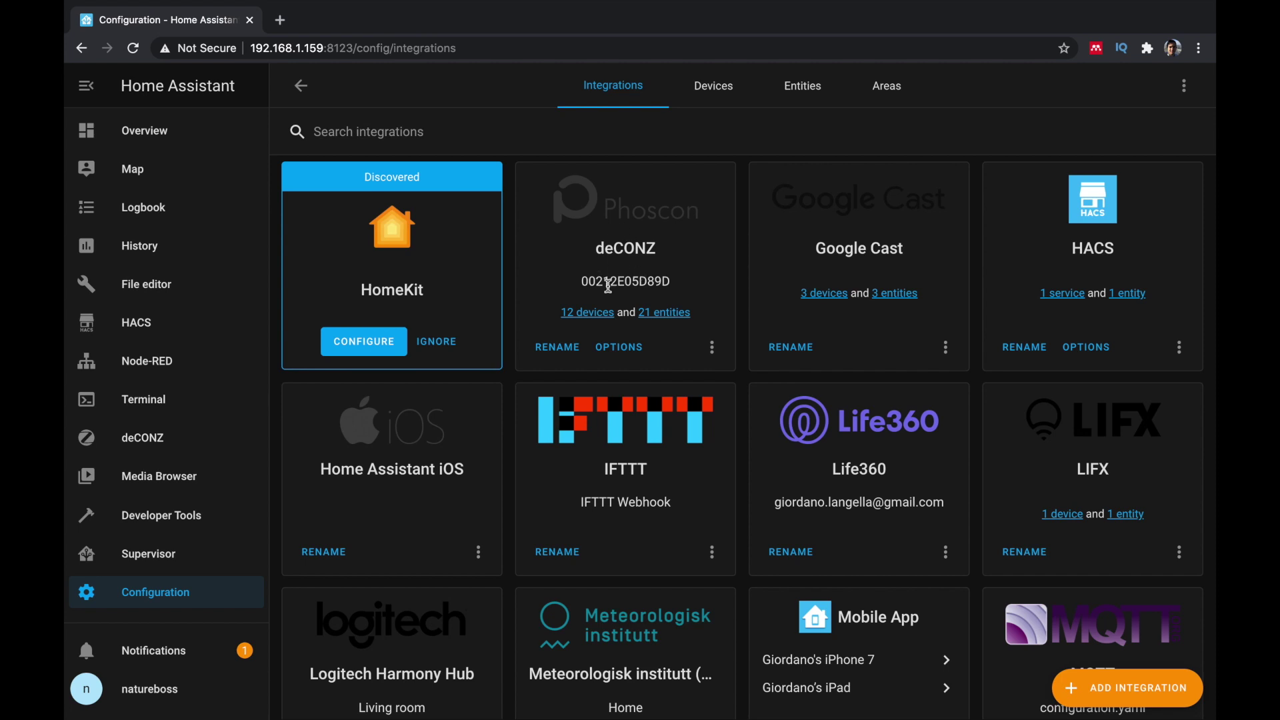
pyautogui.click(671, 319)
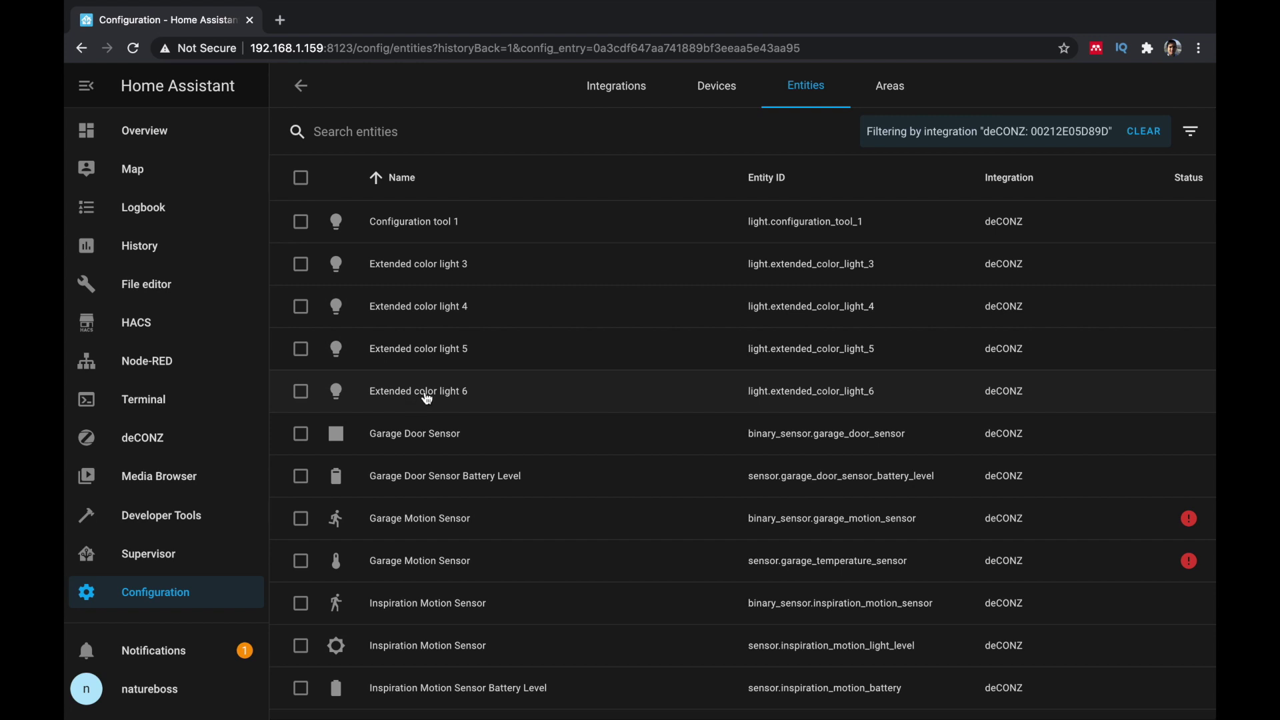
pyautogui.click(603, 394)
pyautogui.click(510, 444)
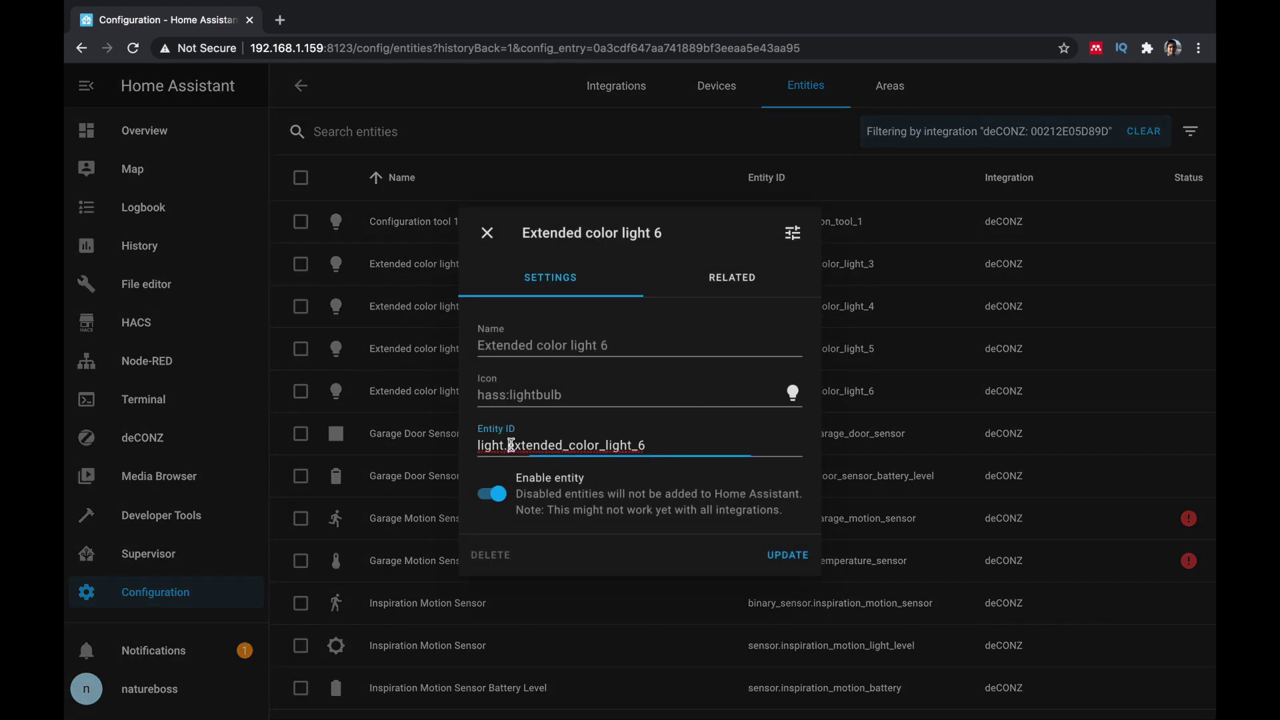
pyautogui.moveTo(511, 445); pyautogui.dragTo(680, 459)
pyautogui.press('BackSpace')
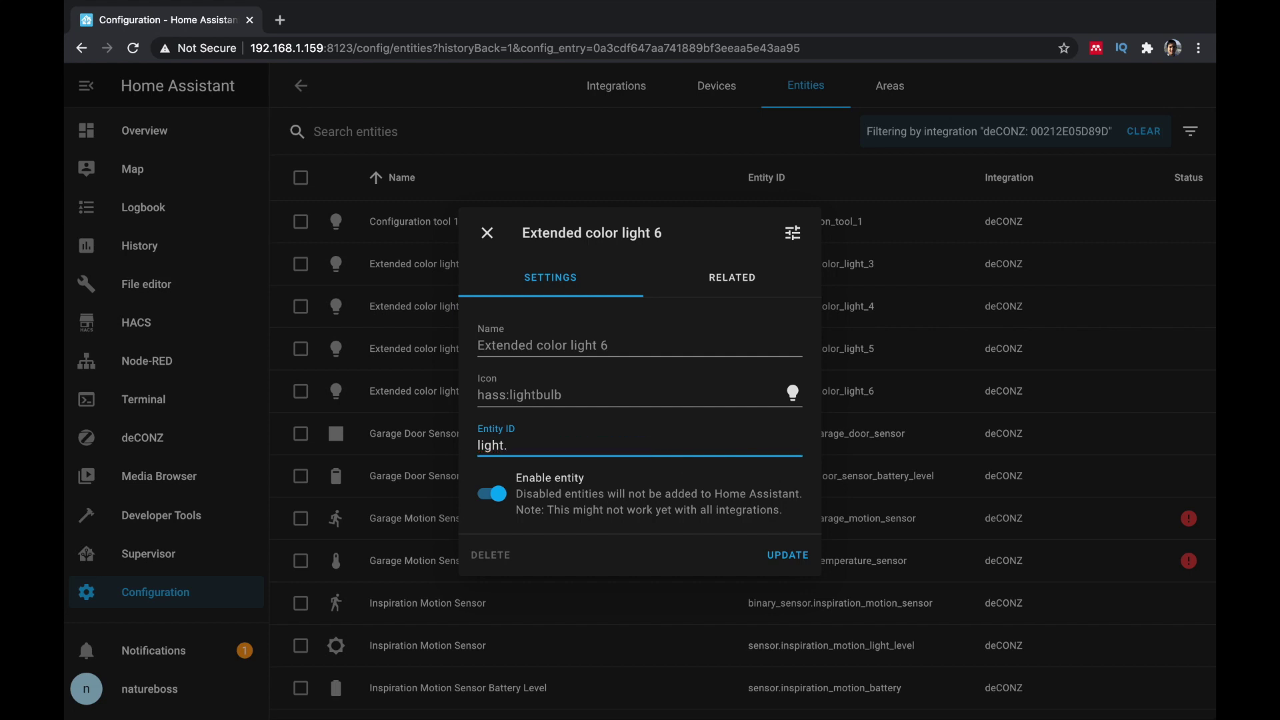
pyautogui.write('garage_light_strip')
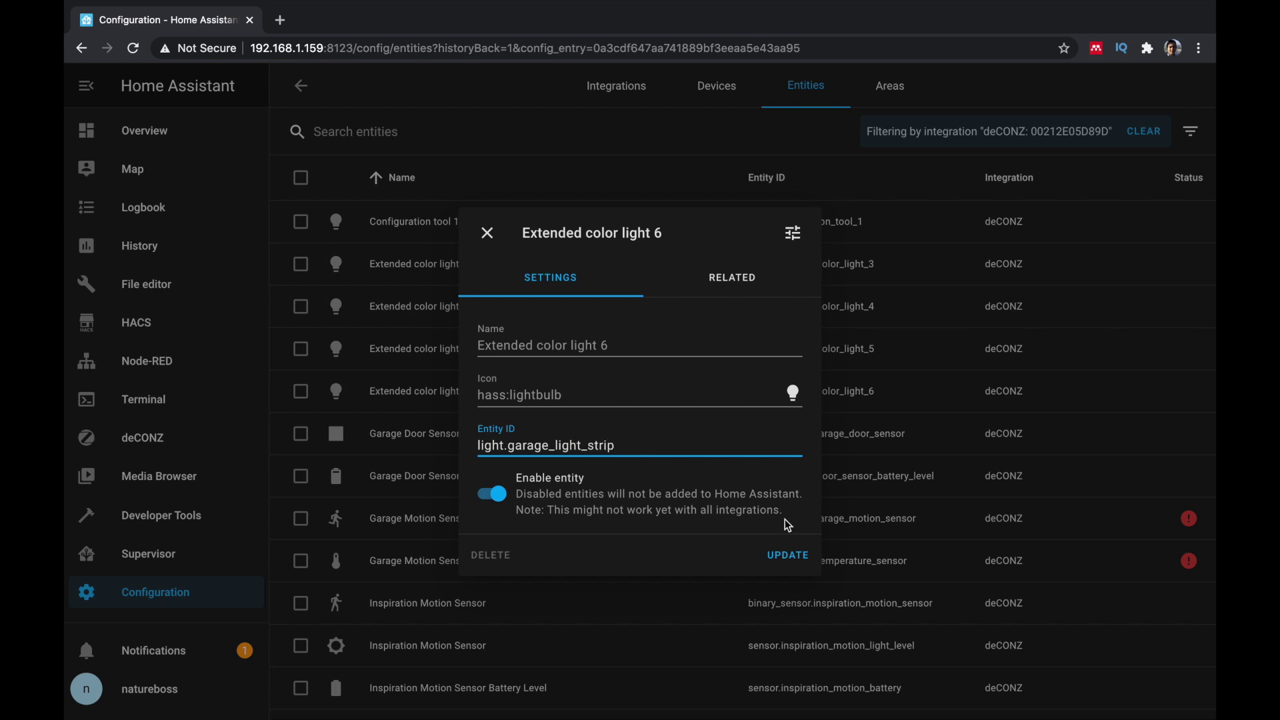
pyautogui.click(800, 557)
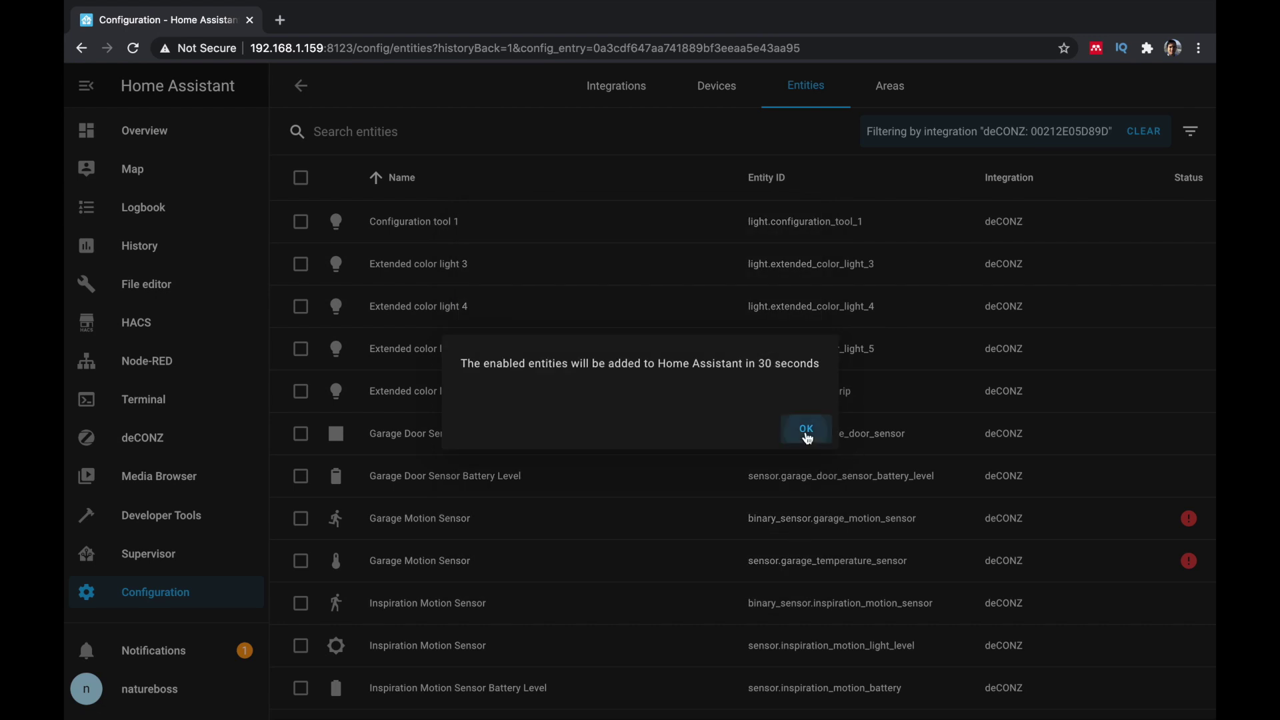
pyautogui.click(808, 430)
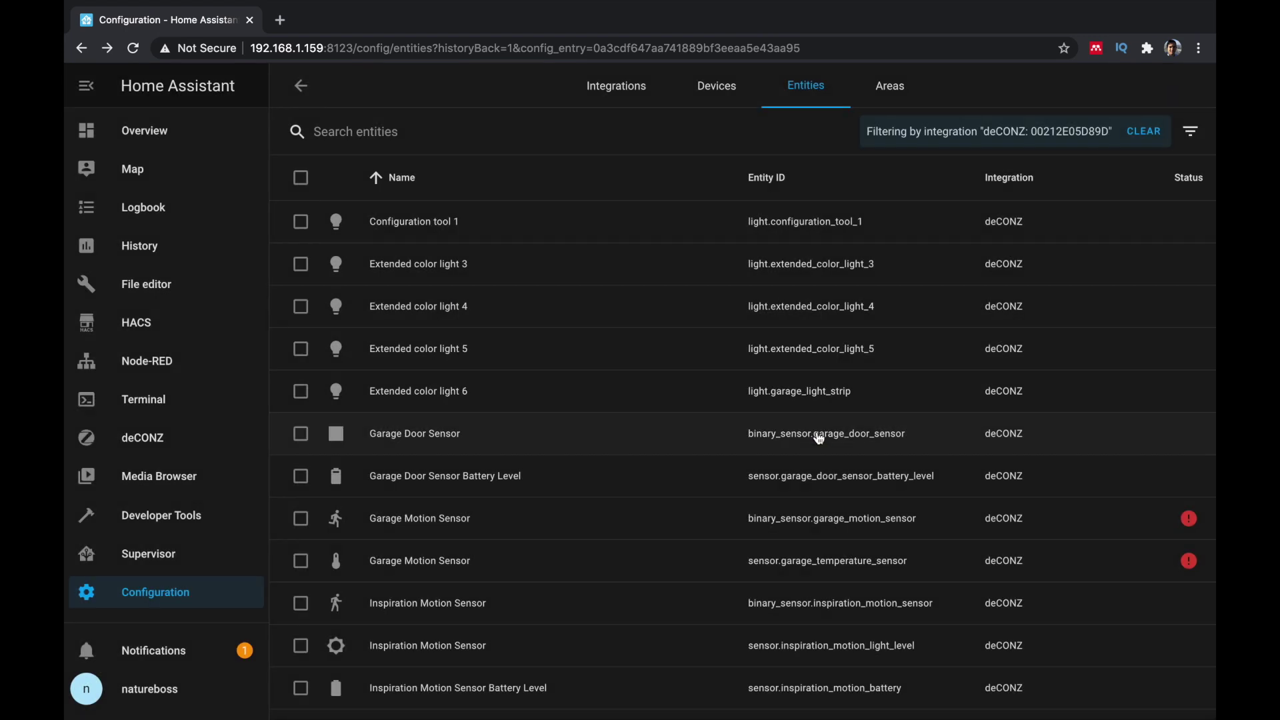
# - Set the entity's display name to 'Garage Light Strip'
pyautogui.click(430, 395)
pyautogui.click(430, 394)
pyautogui.click(446, 385)
pyautogui.click(600, 341)
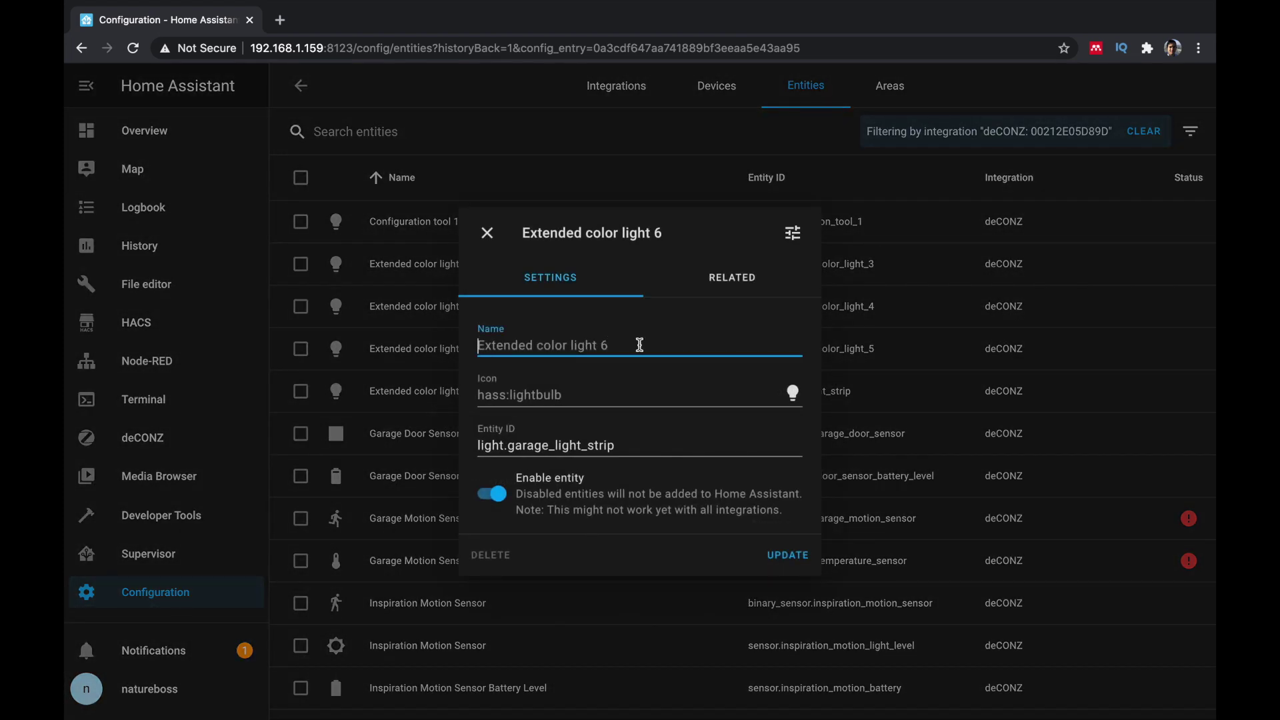
pyautogui.hotkey('ctrl', 'a')
pyautogui.write('Garage ')
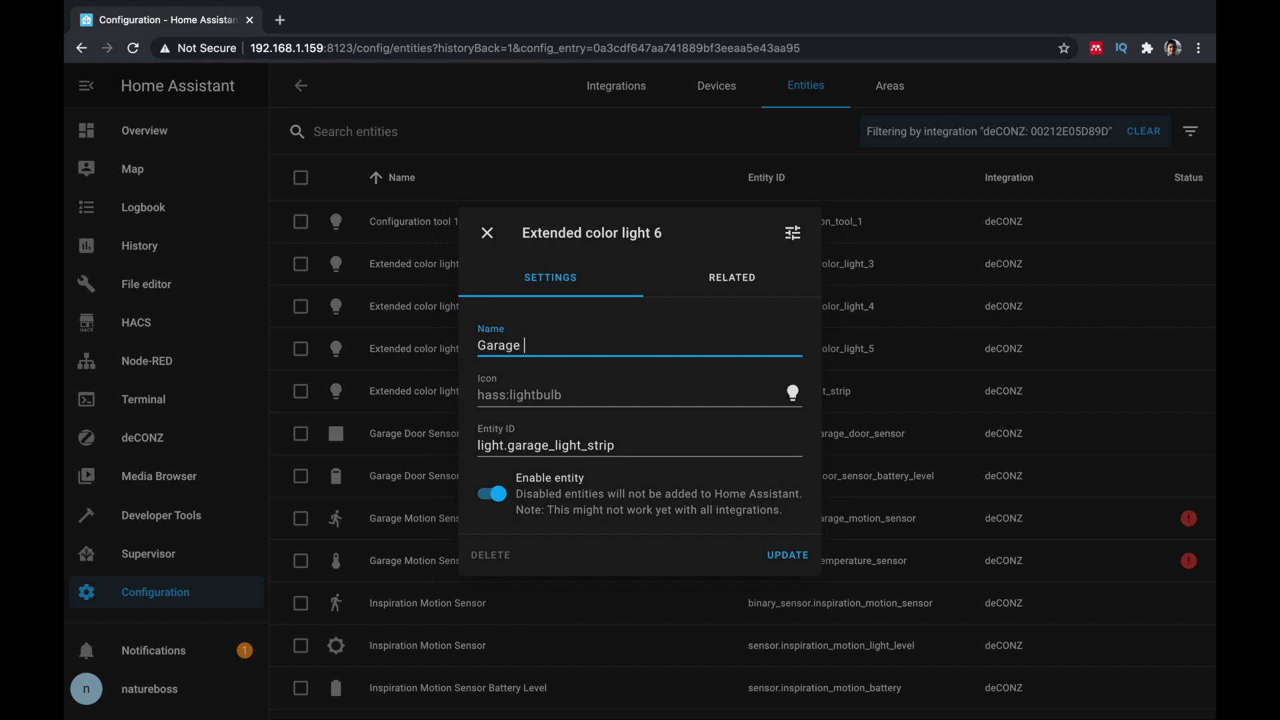
pyautogui.write('Light')
pyautogui.press('BackSpace')
pyautogui.press('BackSpace')
pyautogui.write('ht Strip')
pyautogui.click(790, 554)
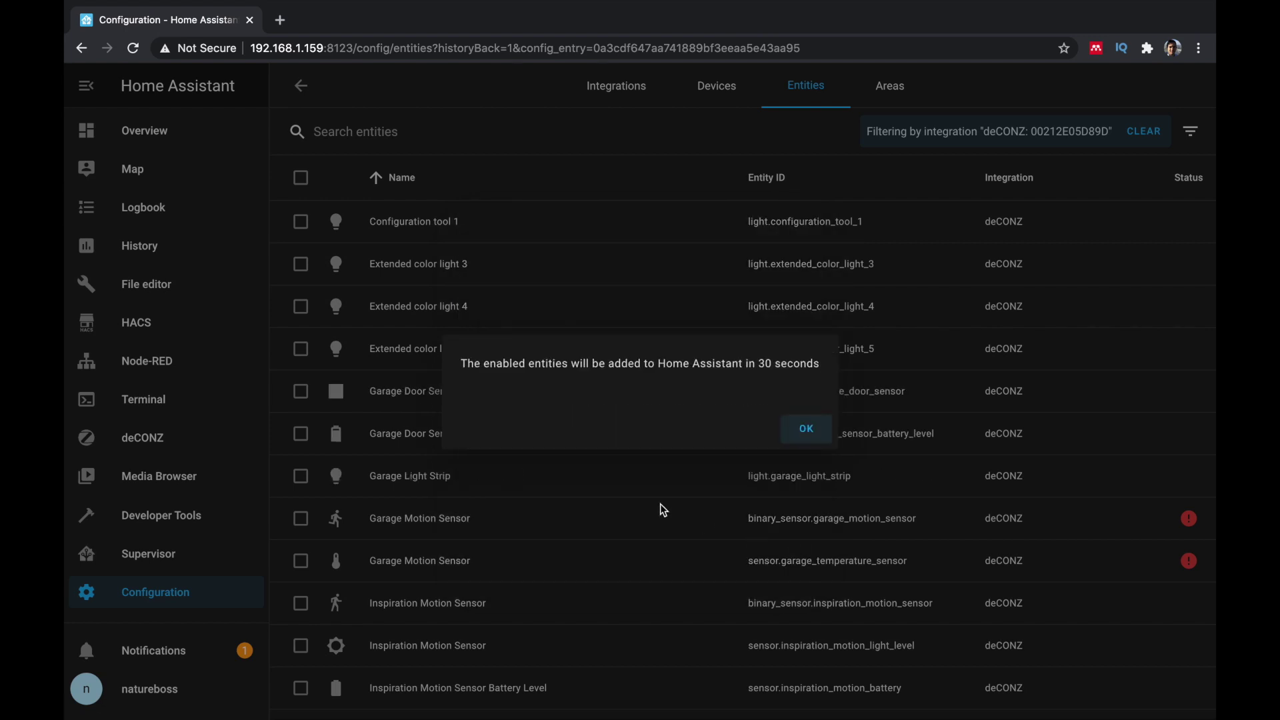
pyautogui.click(806, 429)
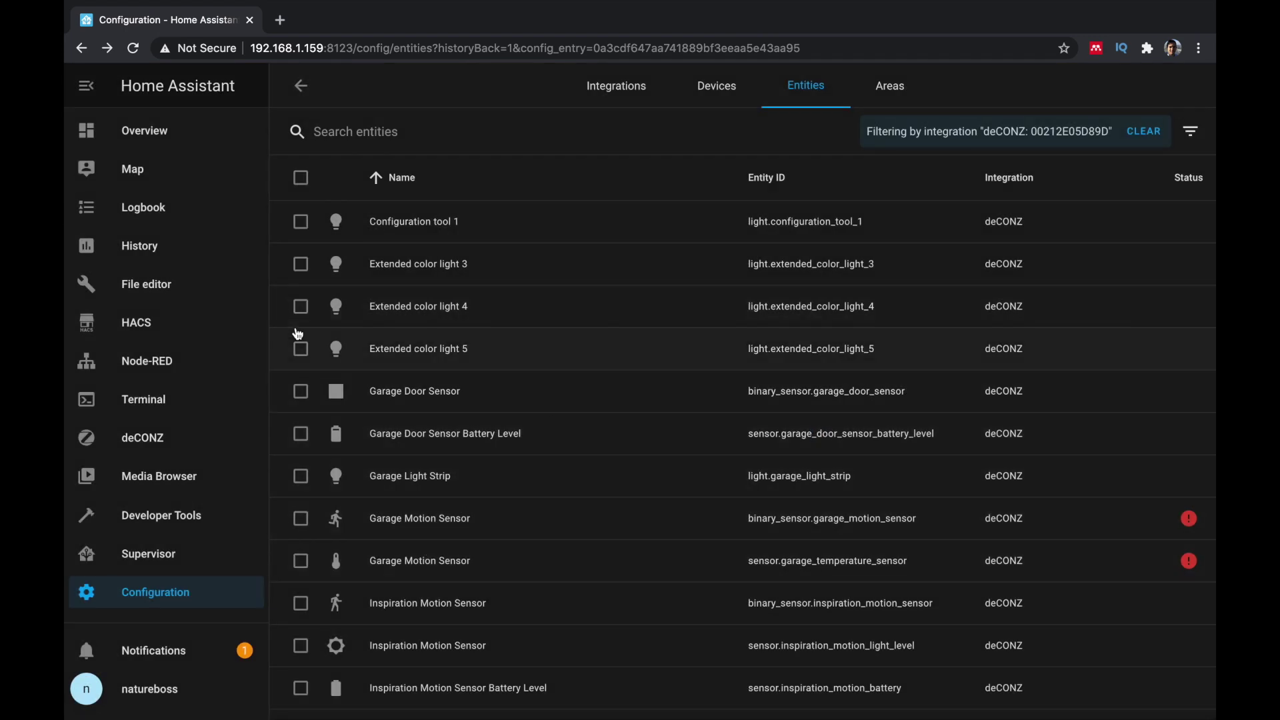
pyautogui.click(152, 132)
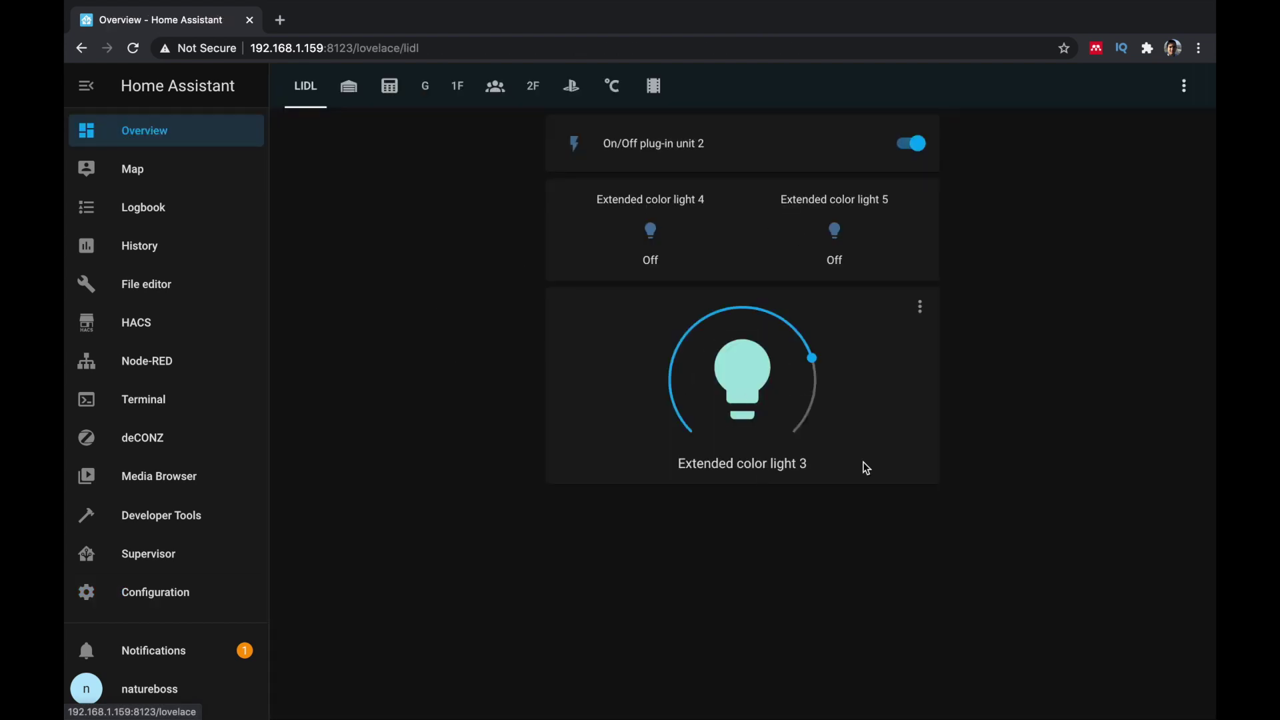
# - Edit the LIDL dashboard and add a new Light card
pyautogui.click(1185, 85)
pyautogui.click(1105, 137)
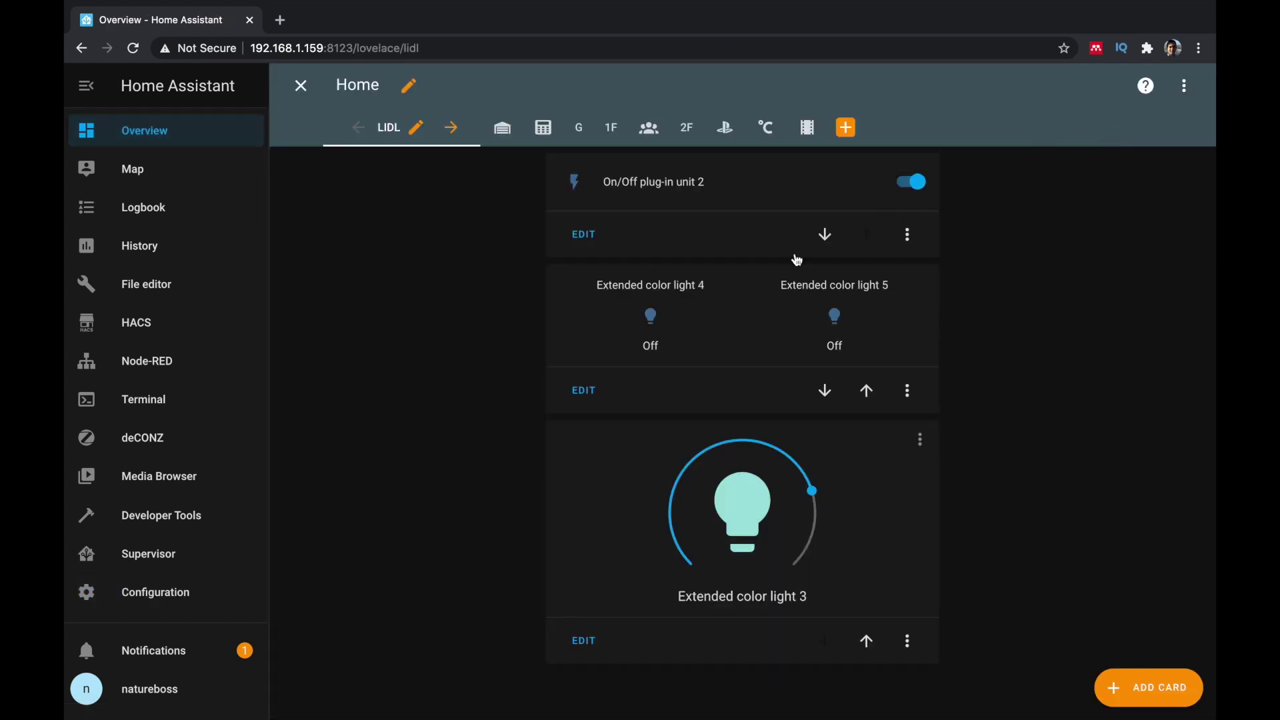
pyautogui.click(1149, 687)
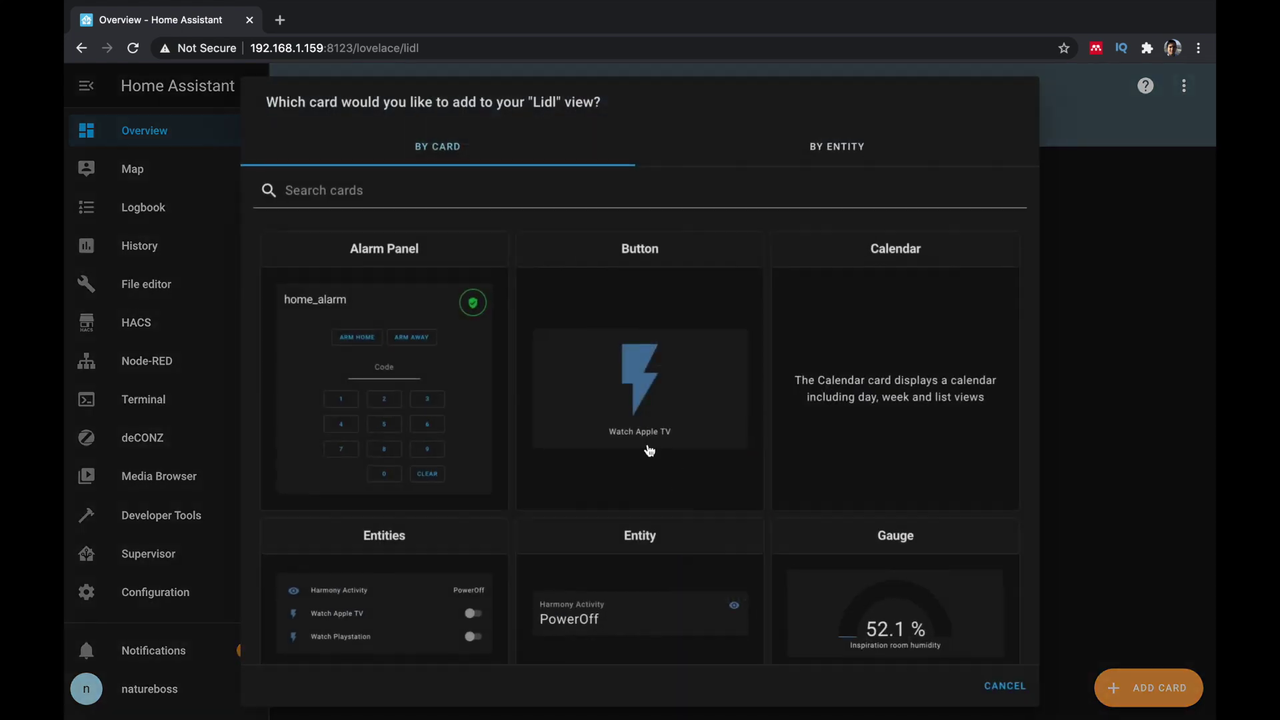
pyautogui.click(477, 200)
pyautogui.write('lidl')
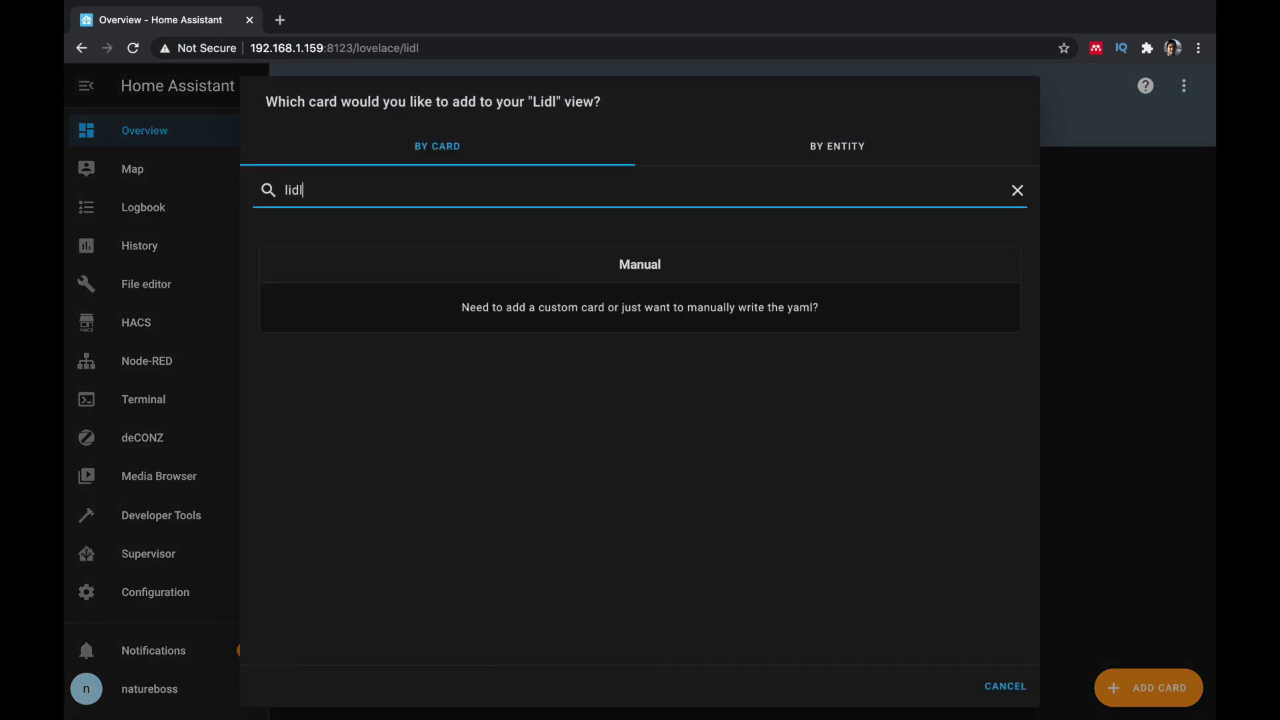
pyautogui.press('BackSpace')
pyautogui.press('BackSpace')
pyautogui.press('BackSpace')
pyautogui.press('BackSpace')
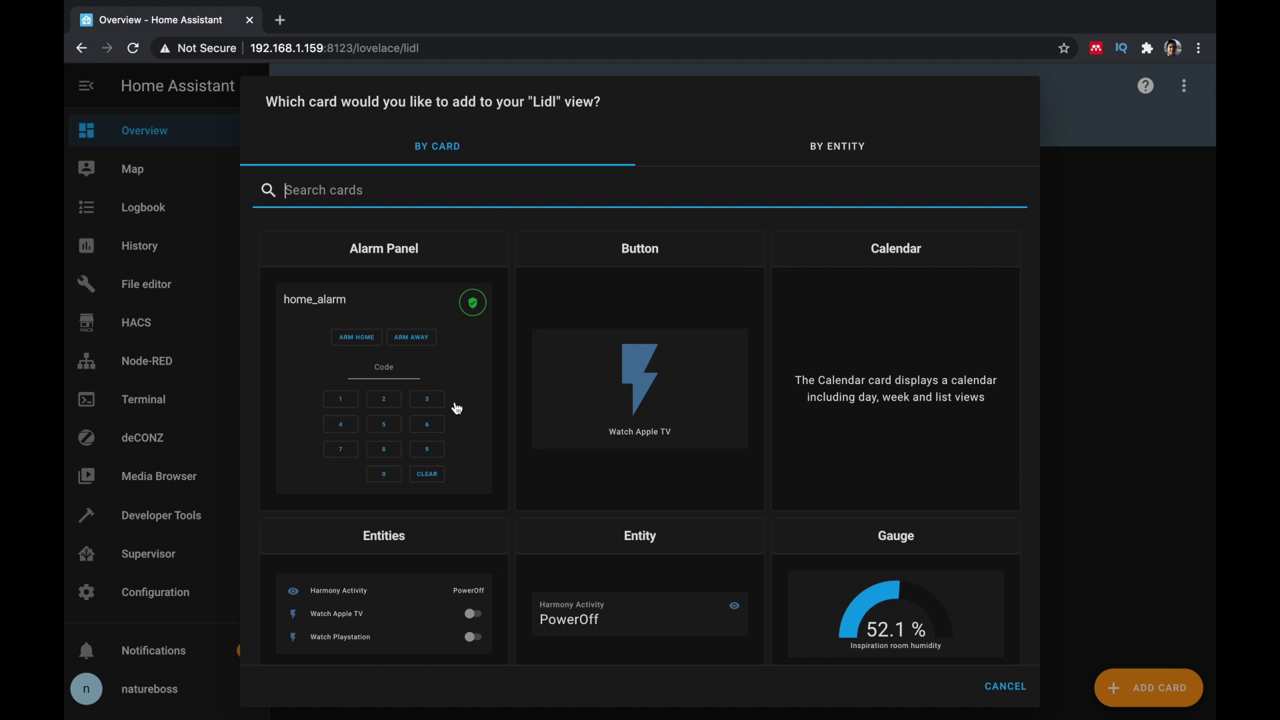
pyautogui.scroll(-3, 455, 422)
pyautogui.scroll(3, 455, 422)
pyautogui.write('light')
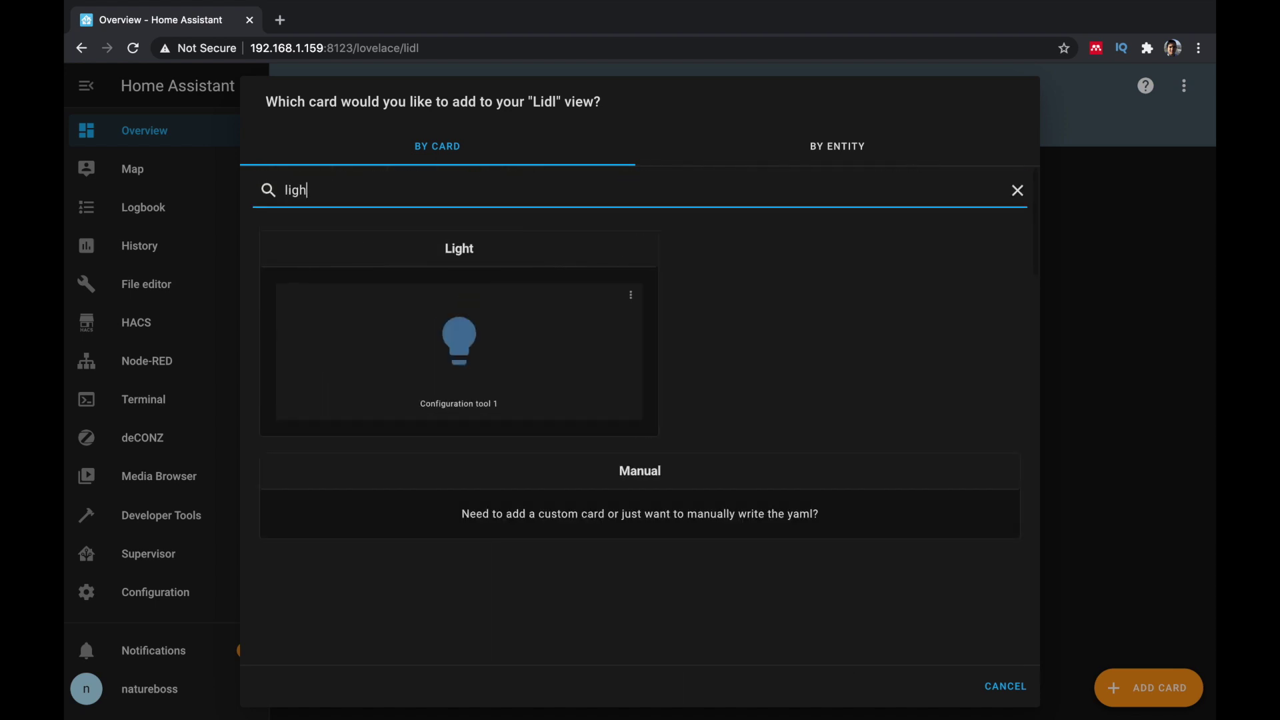
pyautogui.click(515, 328)
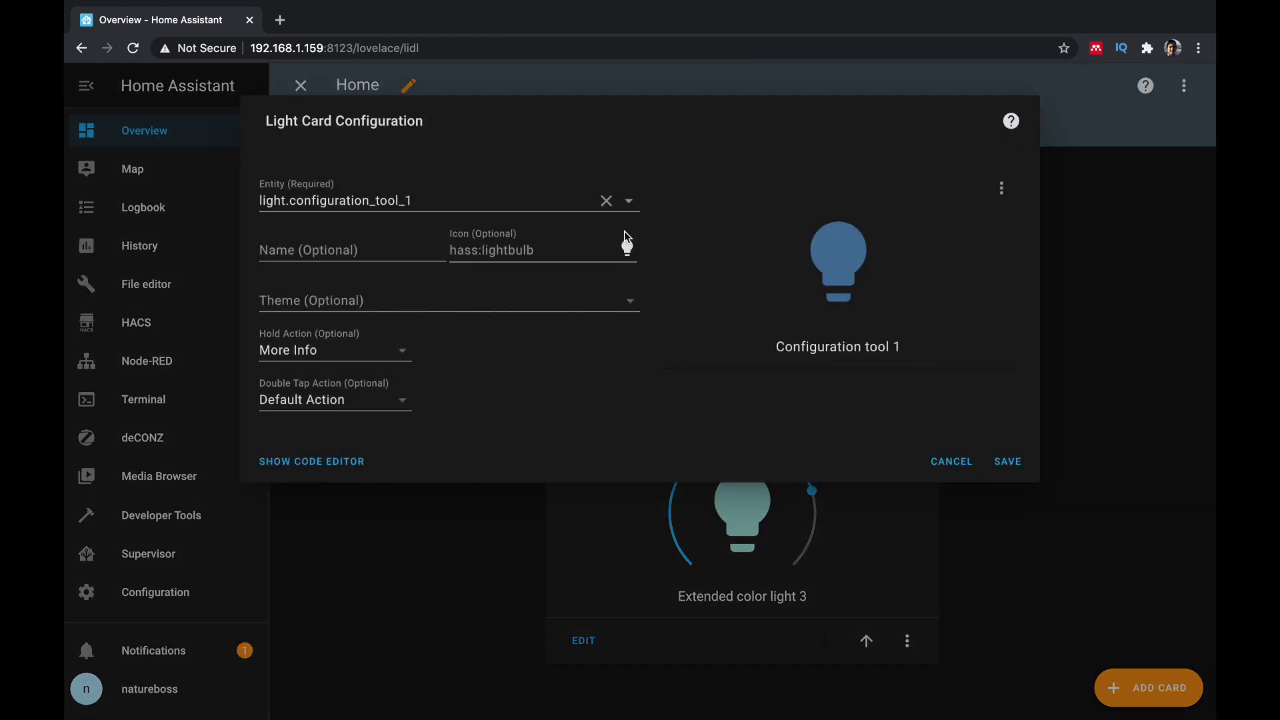
# - Point the card at Garage Light Strip, save it and finish editing
pyautogui.click(607, 201)
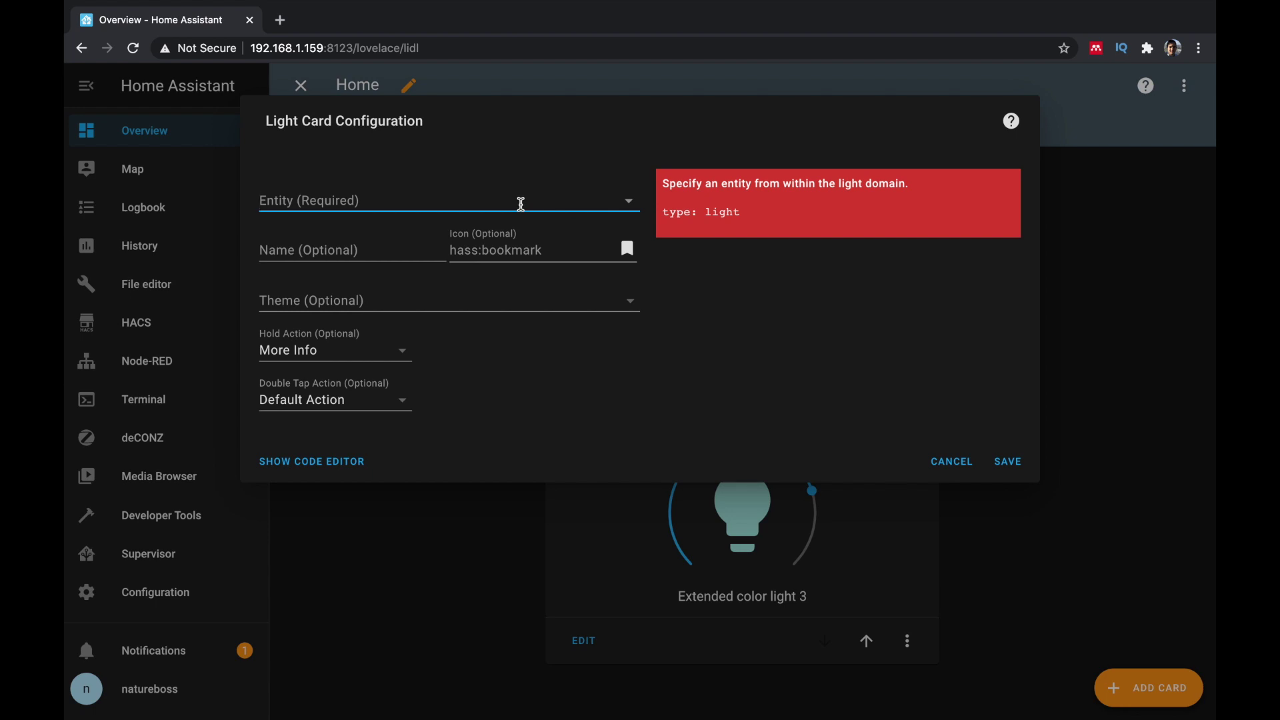
pyautogui.write('garage')
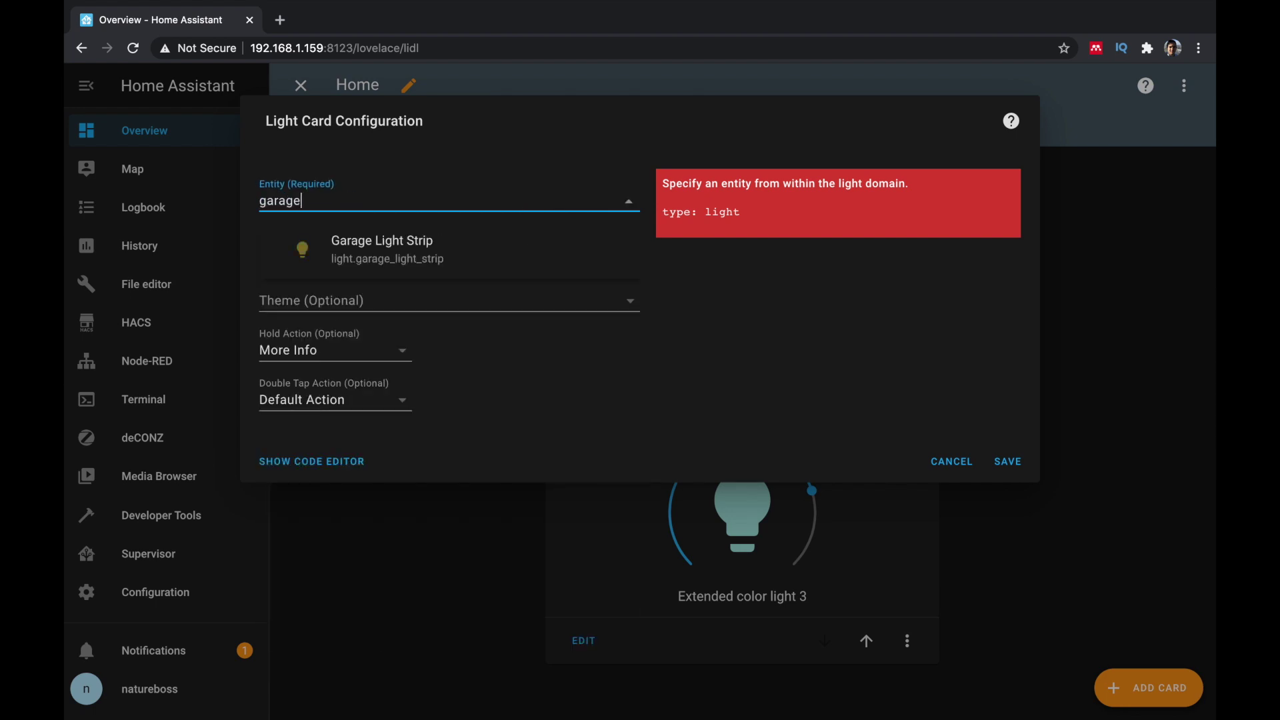
pyautogui.click(503, 265)
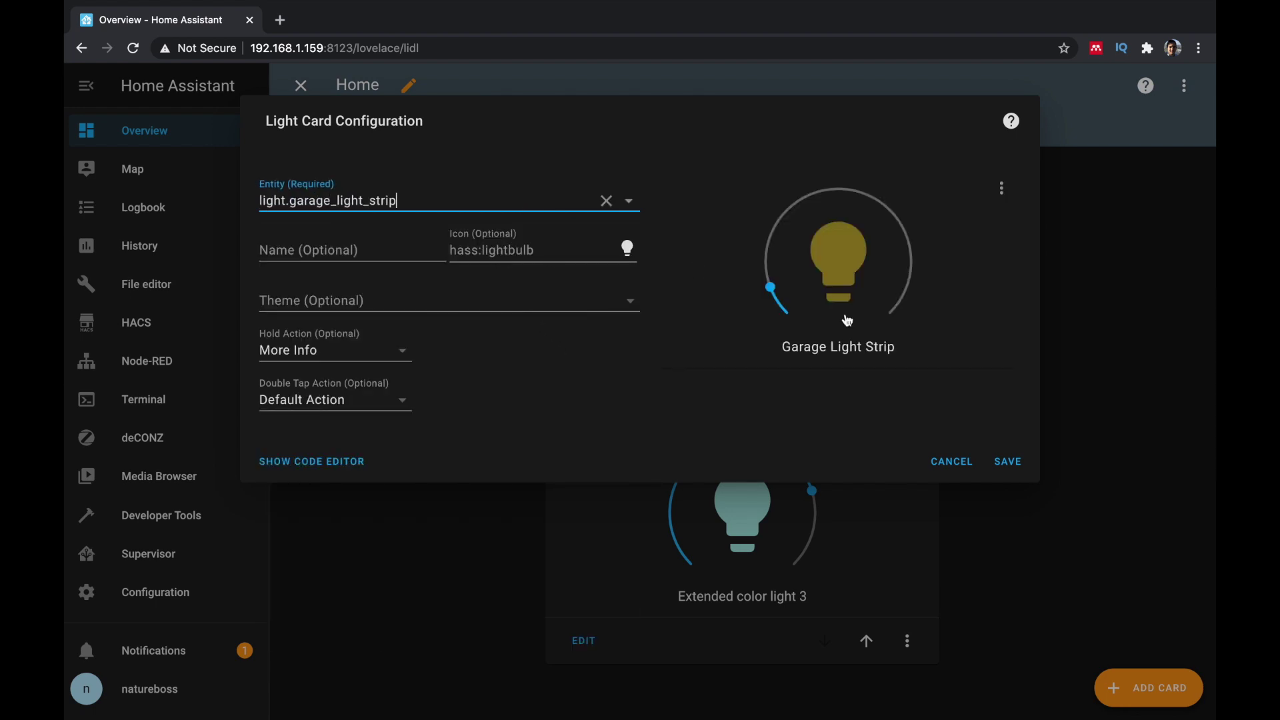
pyautogui.moveTo(771, 288); pyautogui.dragTo(804, 227)
pyautogui.click(1008, 462)
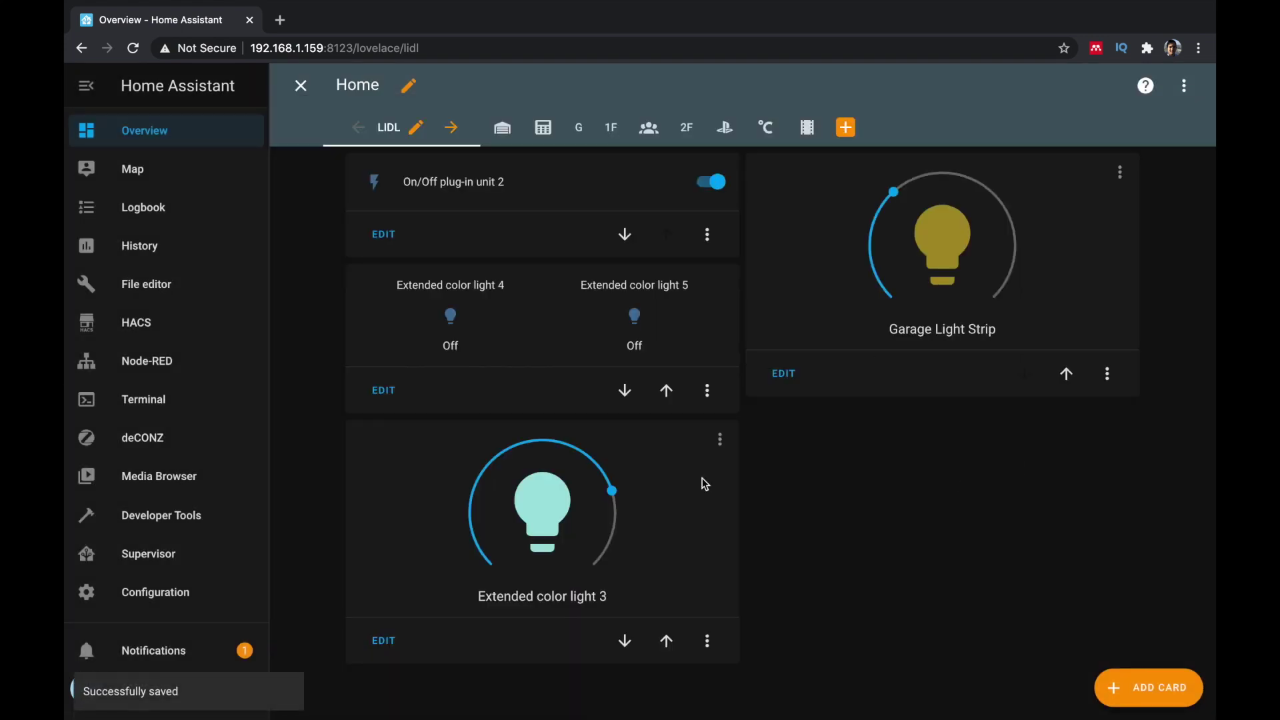
pyautogui.click(304, 102)
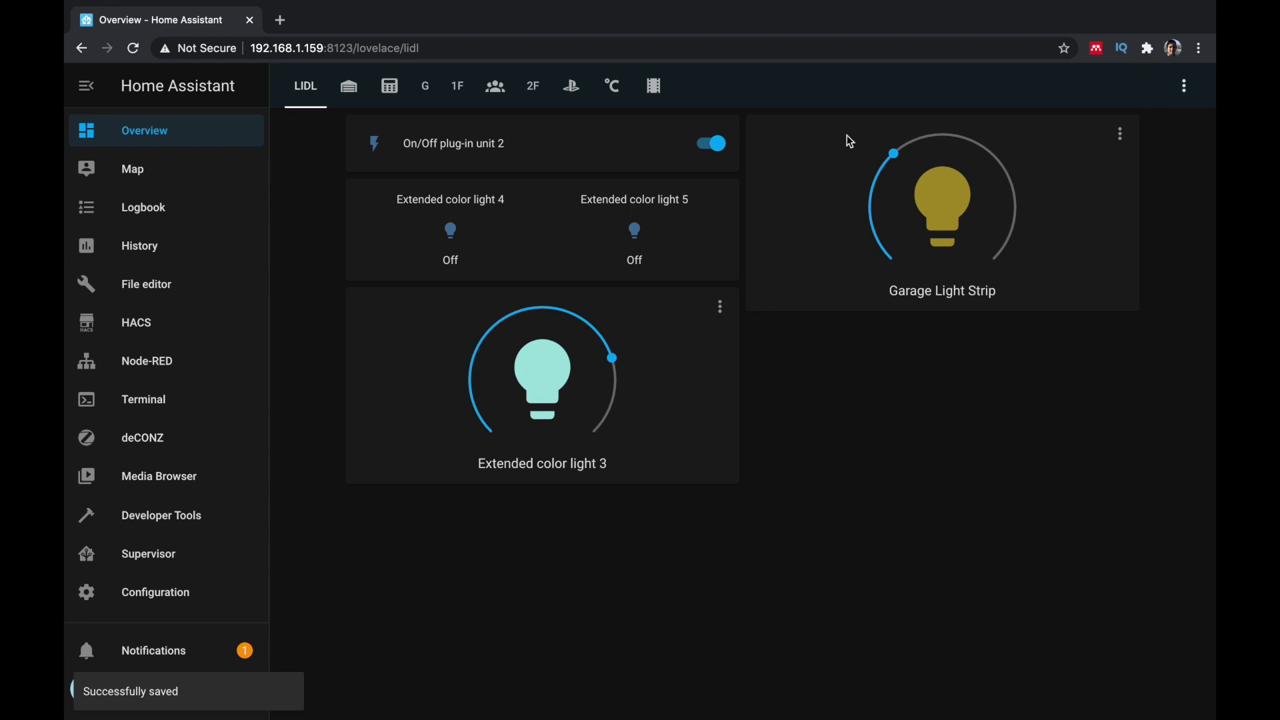
# - Raise the Garage Light Strip's brightness on its card dial and toggle it off and on twice
pyautogui.moveTo(892, 160); pyautogui.dragTo(920, 63)
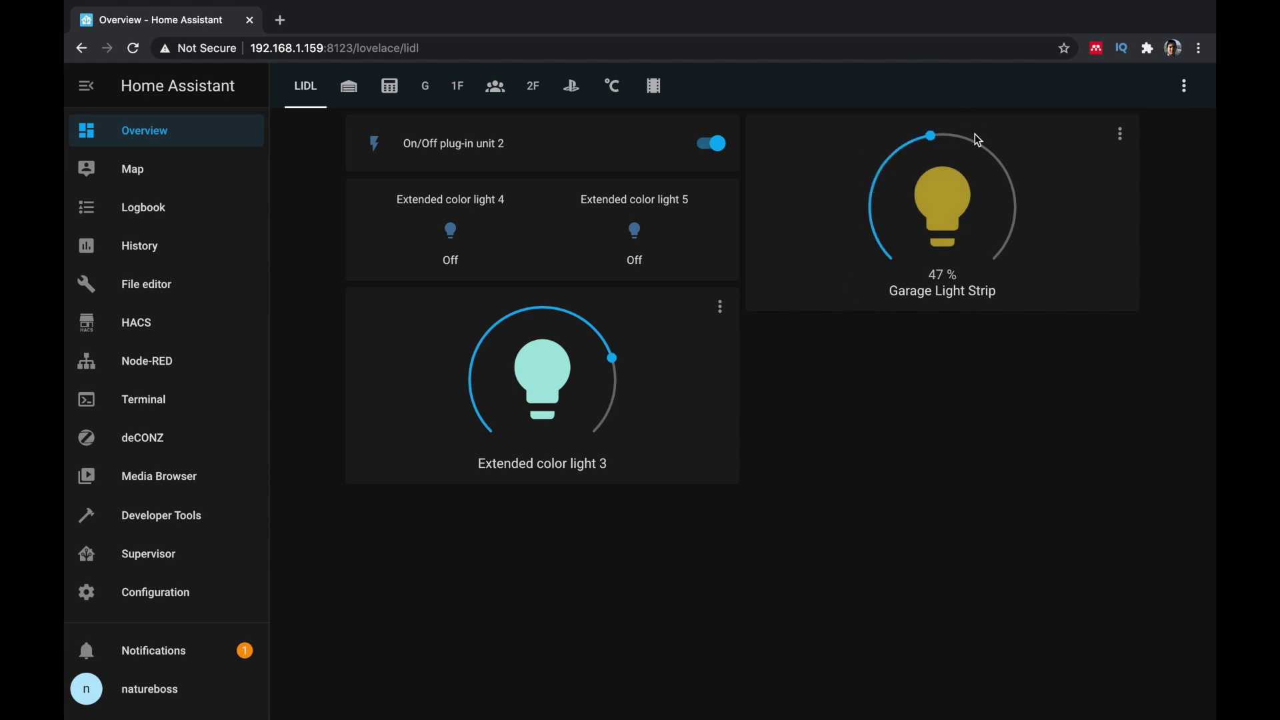
pyautogui.click(950, 203)
pyautogui.click(952, 204)
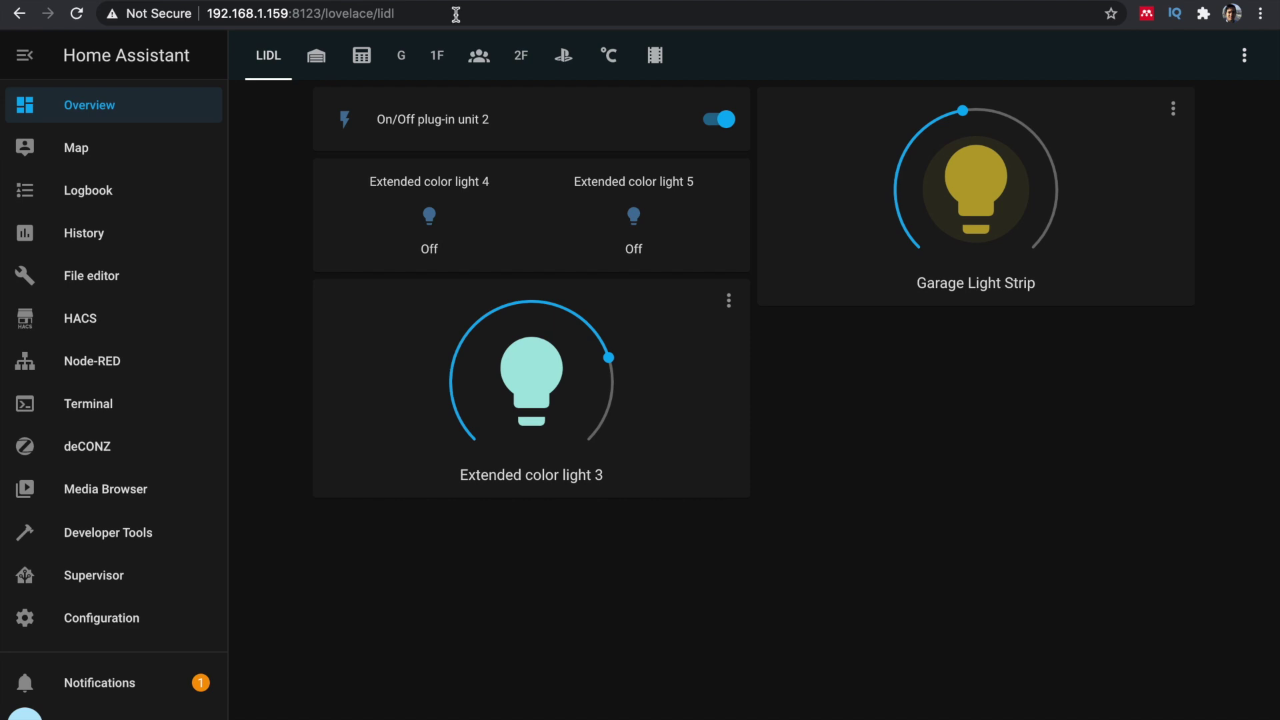
pyautogui.click(963, 214)
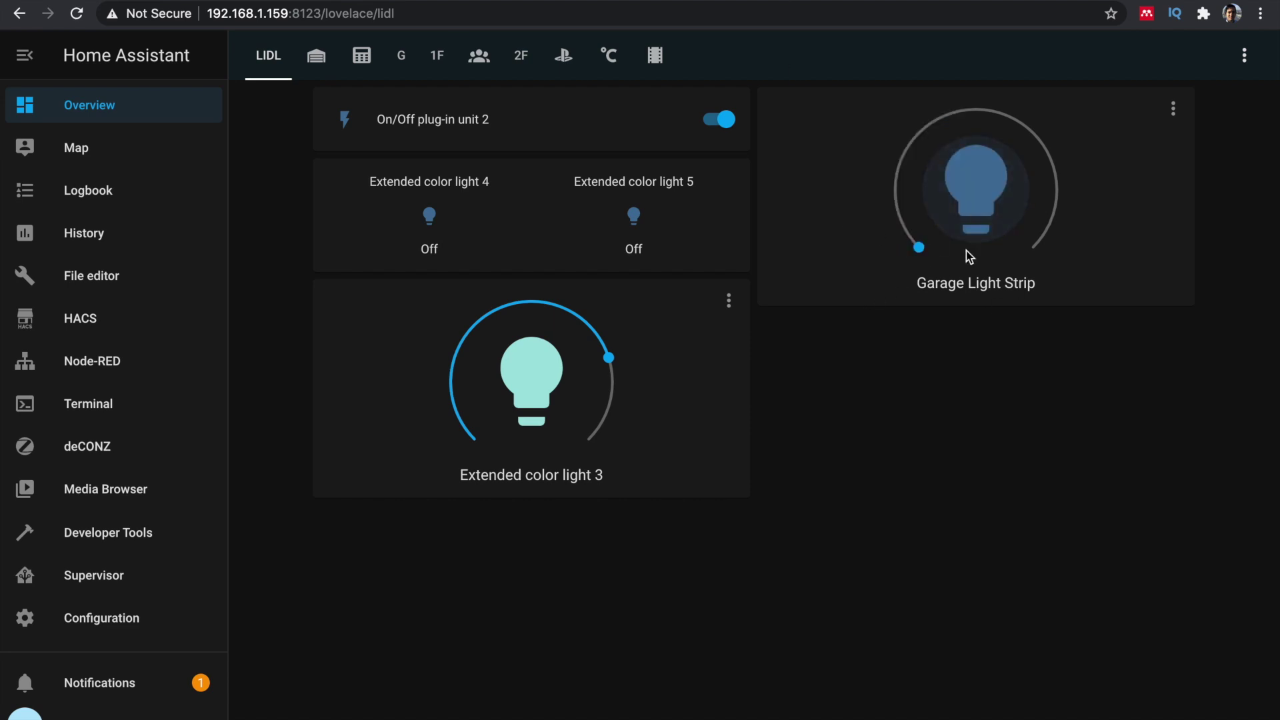
pyautogui.click(980, 220)
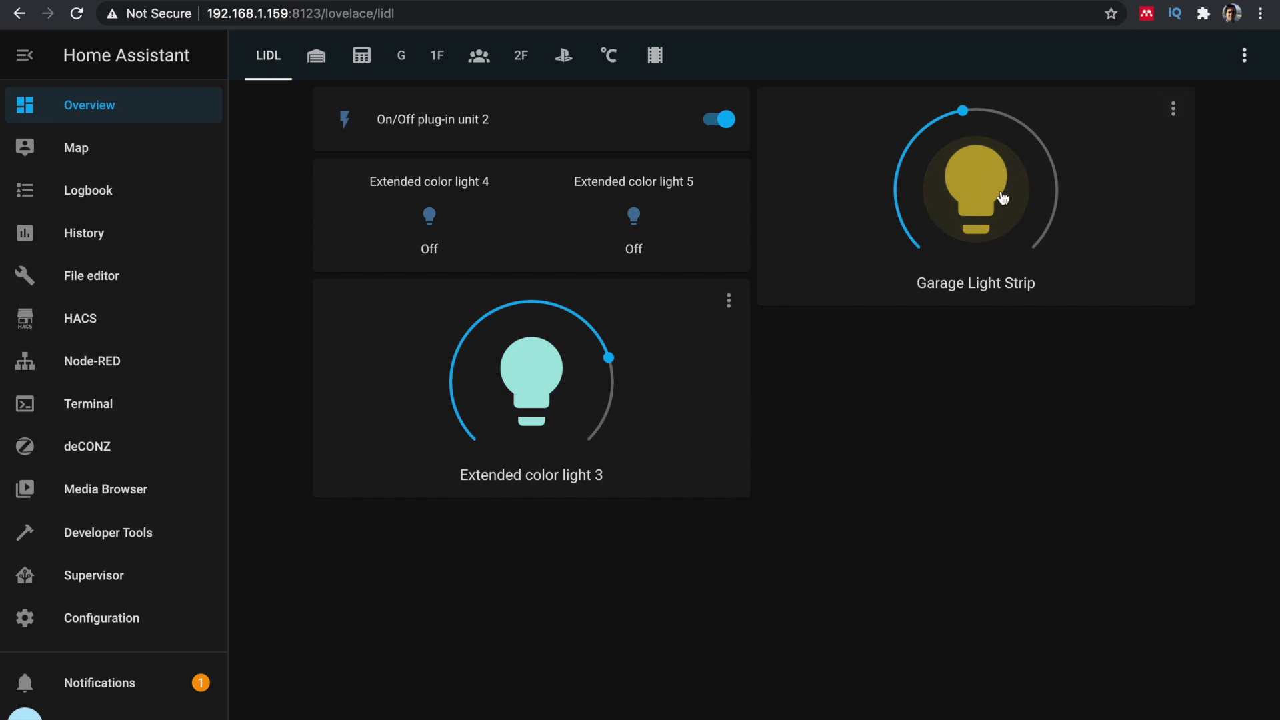
# - In the light's detailed controls, recolour it cyan then purple and adjust brightness and colour temperature
pyautogui.click(976, 198)
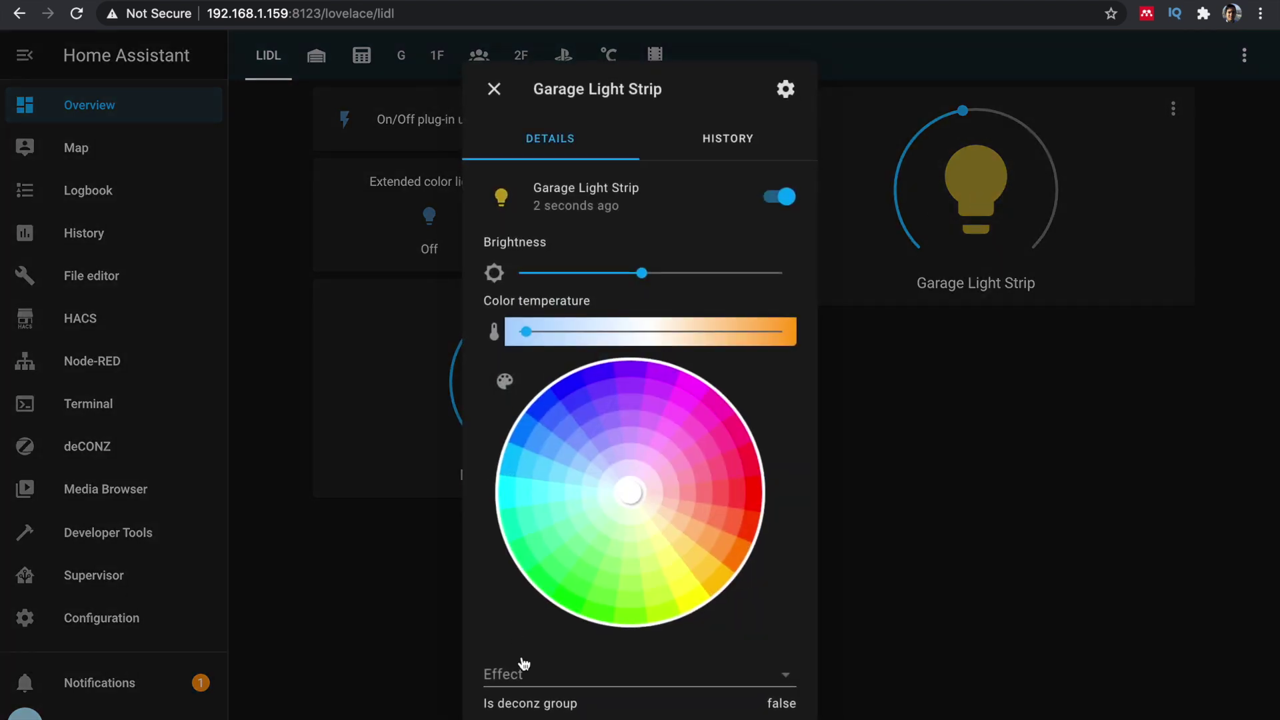
pyautogui.moveTo(616, 512)
pyautogui.mouseDown()
pyautogui.moveTo(528, 490)
pyautogui.moveTo(580, 452)
pyautogui.moveTo(698, 438)
pyautogui.moveTo(667, 502)
pyautogui.mouseUp()
pyautogui.moveTo(556, 505)
pyautogui.mouseDown()
pyautogui.moveTo(575, 409)
pyautogui.moveTo(623, 446)
pyautogui.moveTo(575, 394)
pyautogui.moveTo(626, 450)
pyautogui.moveTo(626, 411)
pyautogui.mouseUp()
pyautogui.click(730, 267)
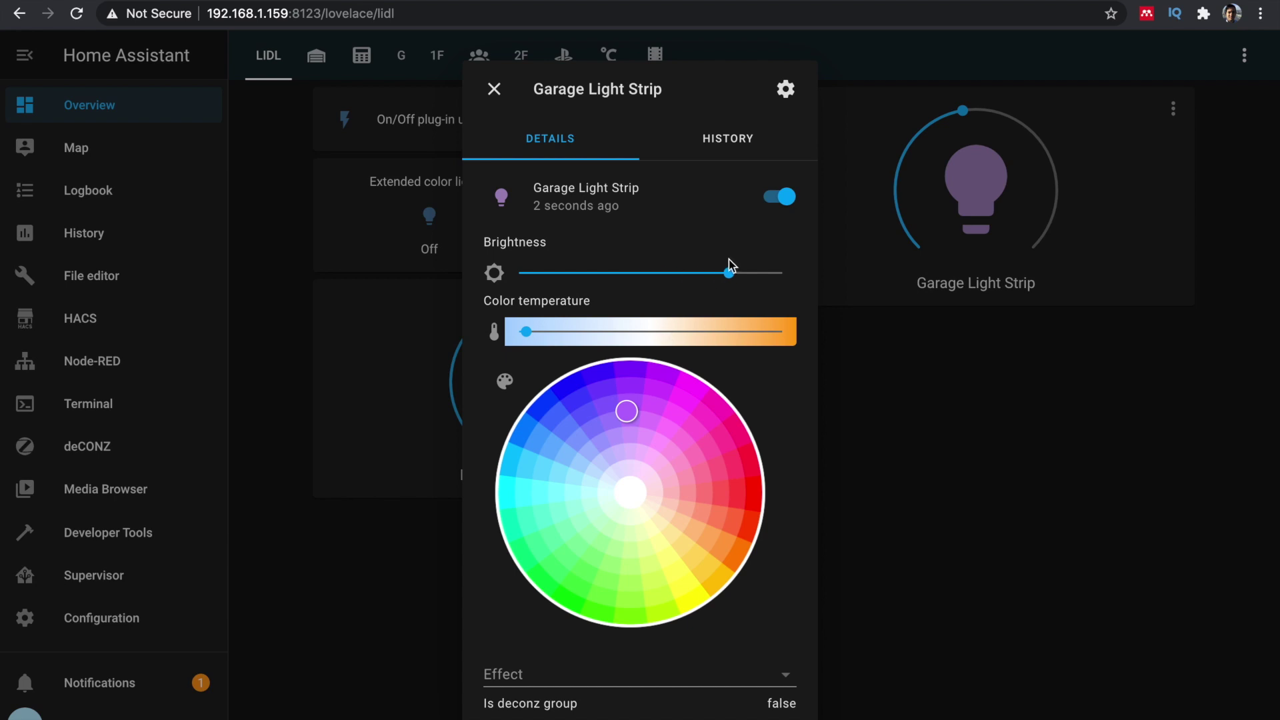
pyautogui.click(665, 273)
pyautogui.click(708, 344)
# - Close the light controls and reopen the Phoscon Web App from the deCONZ panel
pyautogui.click(1033, 408)
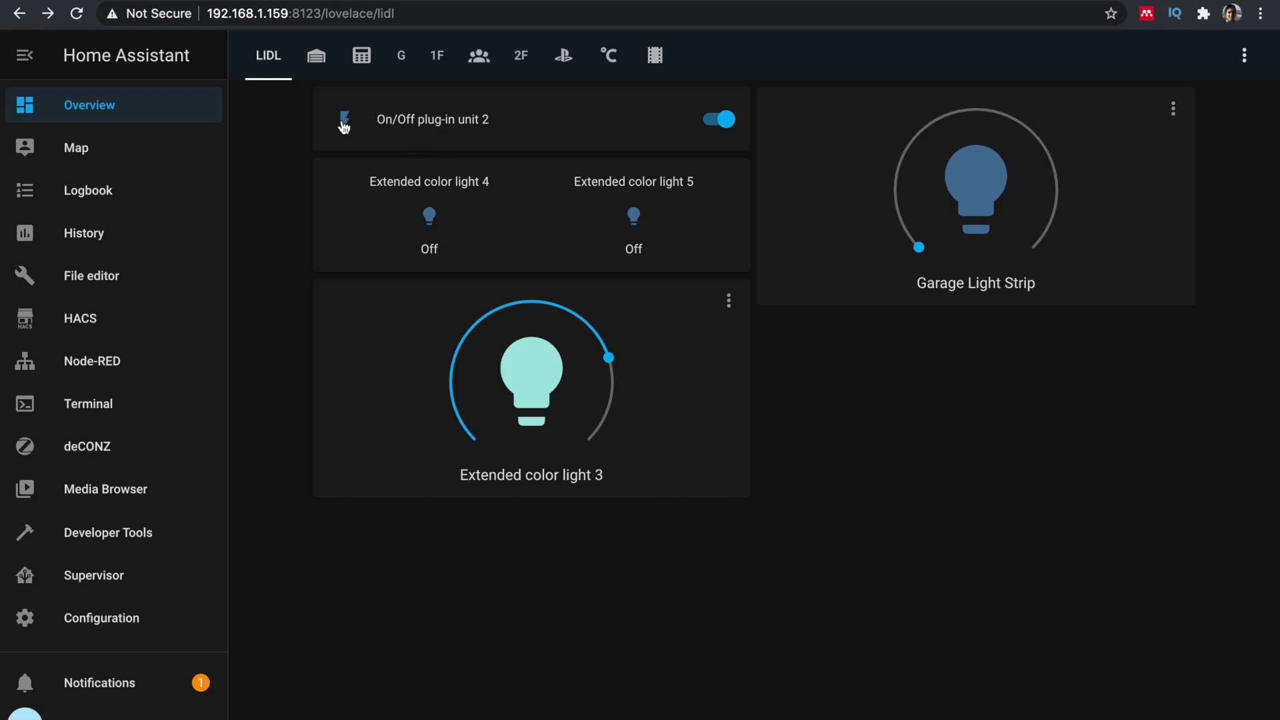
pyautogui.click(107, 448)
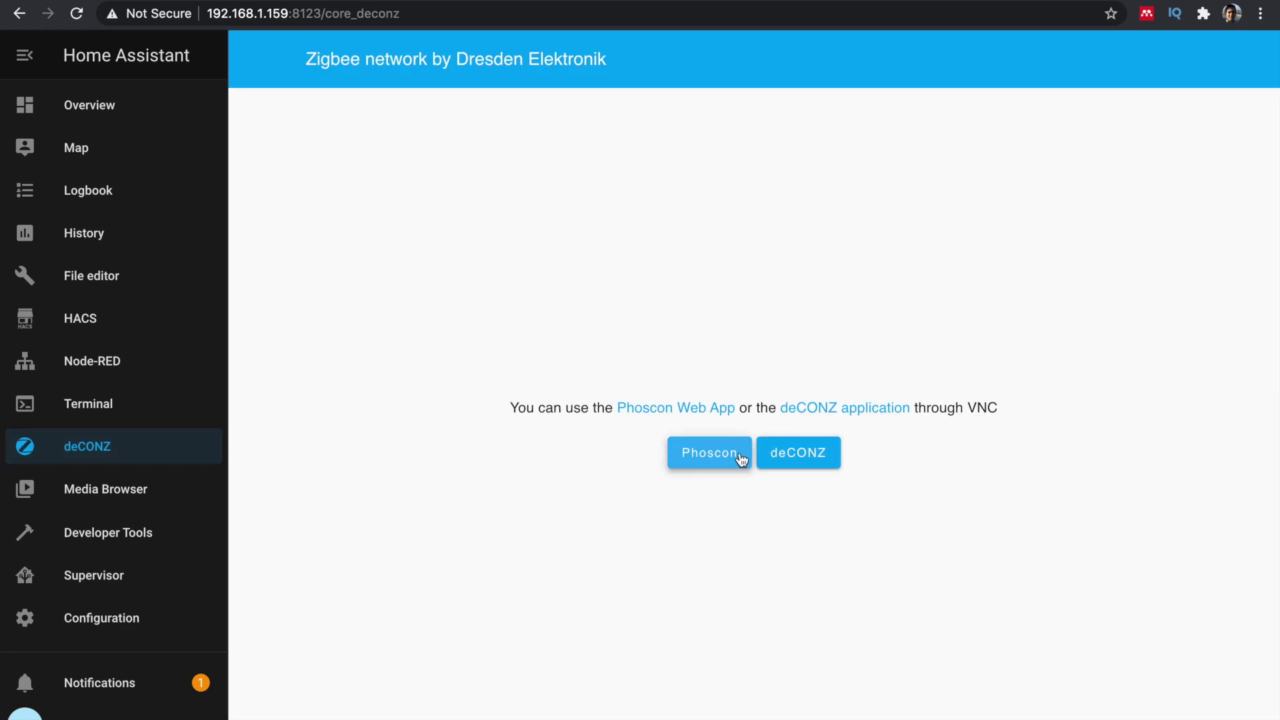
pyautogui.click(738, 454)
# - Show the Kitchen group, with Office Light Strip, Living Room Lamp Colour 1 and 2, and the Lidl Smart Plug
pyautogui.click(320, 247)
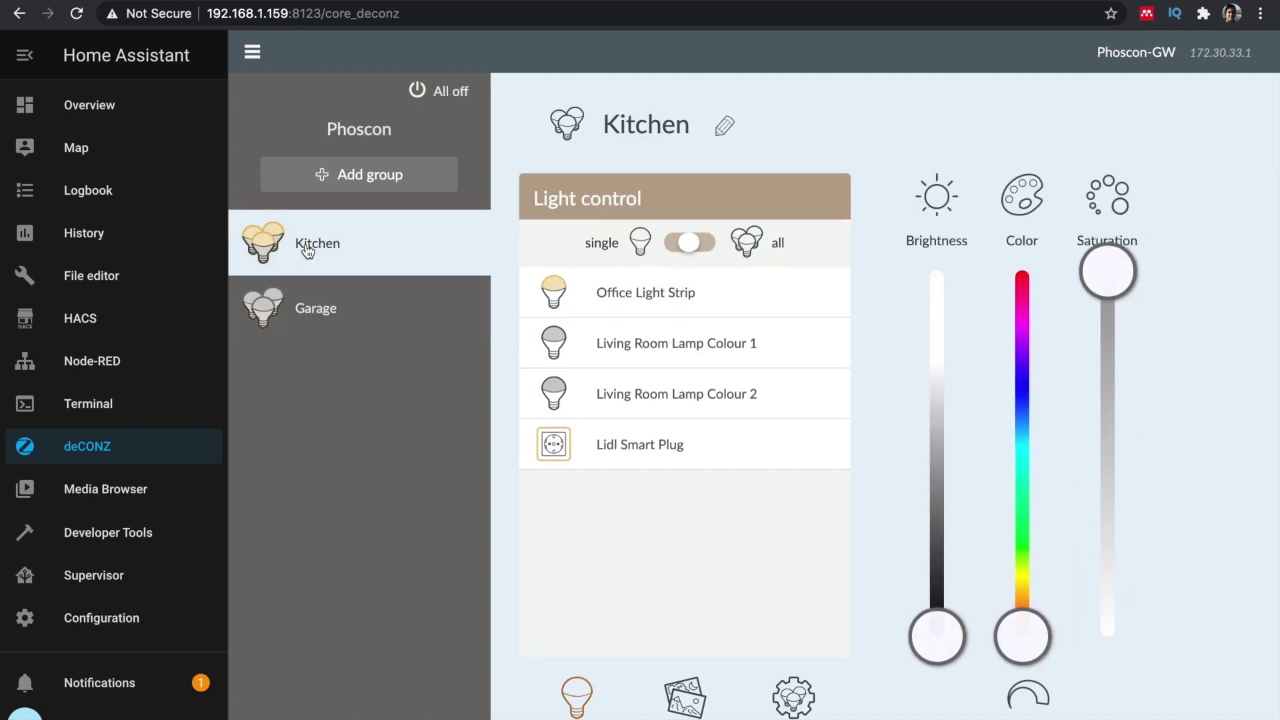